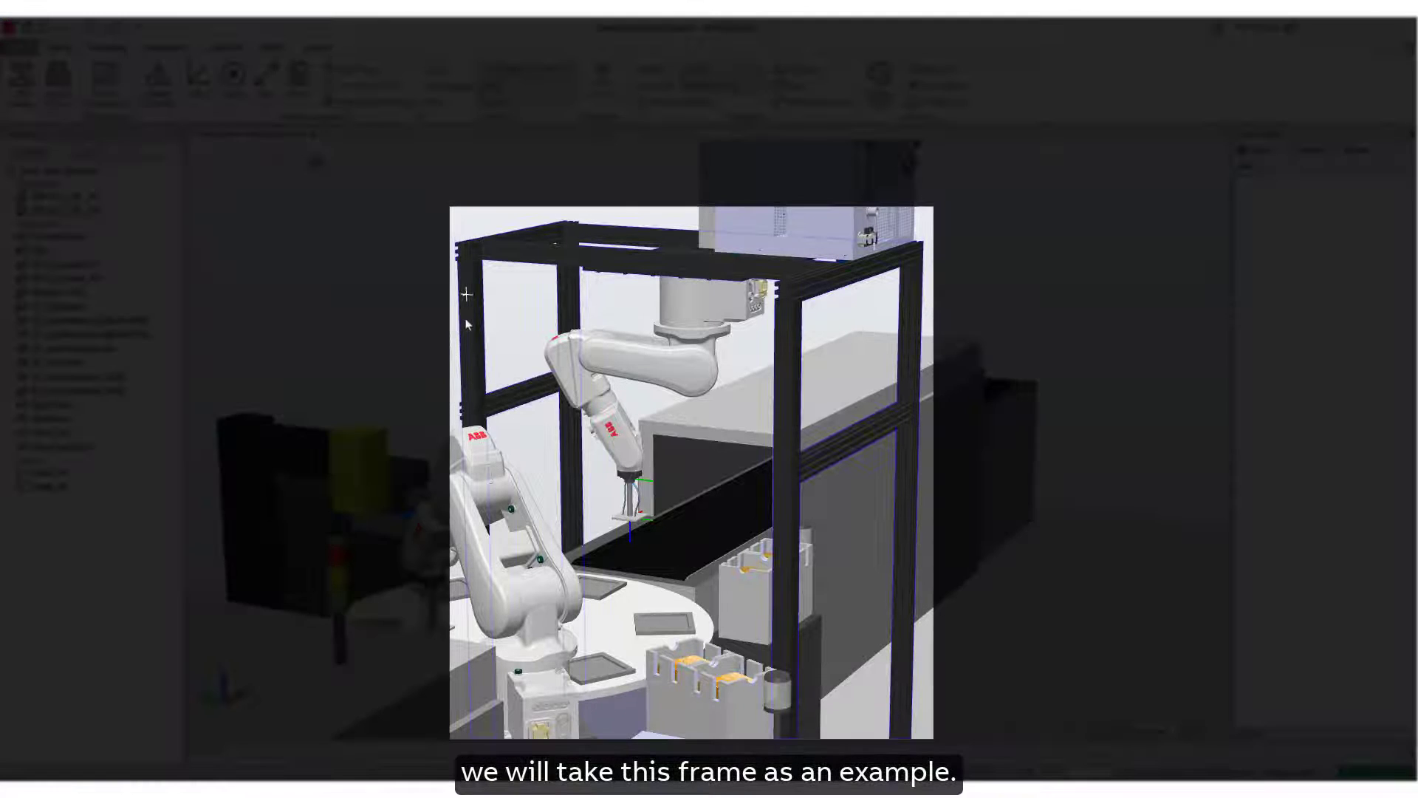
Step: Set Solar-Ram2's Path Planning collision geometry detail level to Low (fast), then deselect the frame
right_click(466, 322)
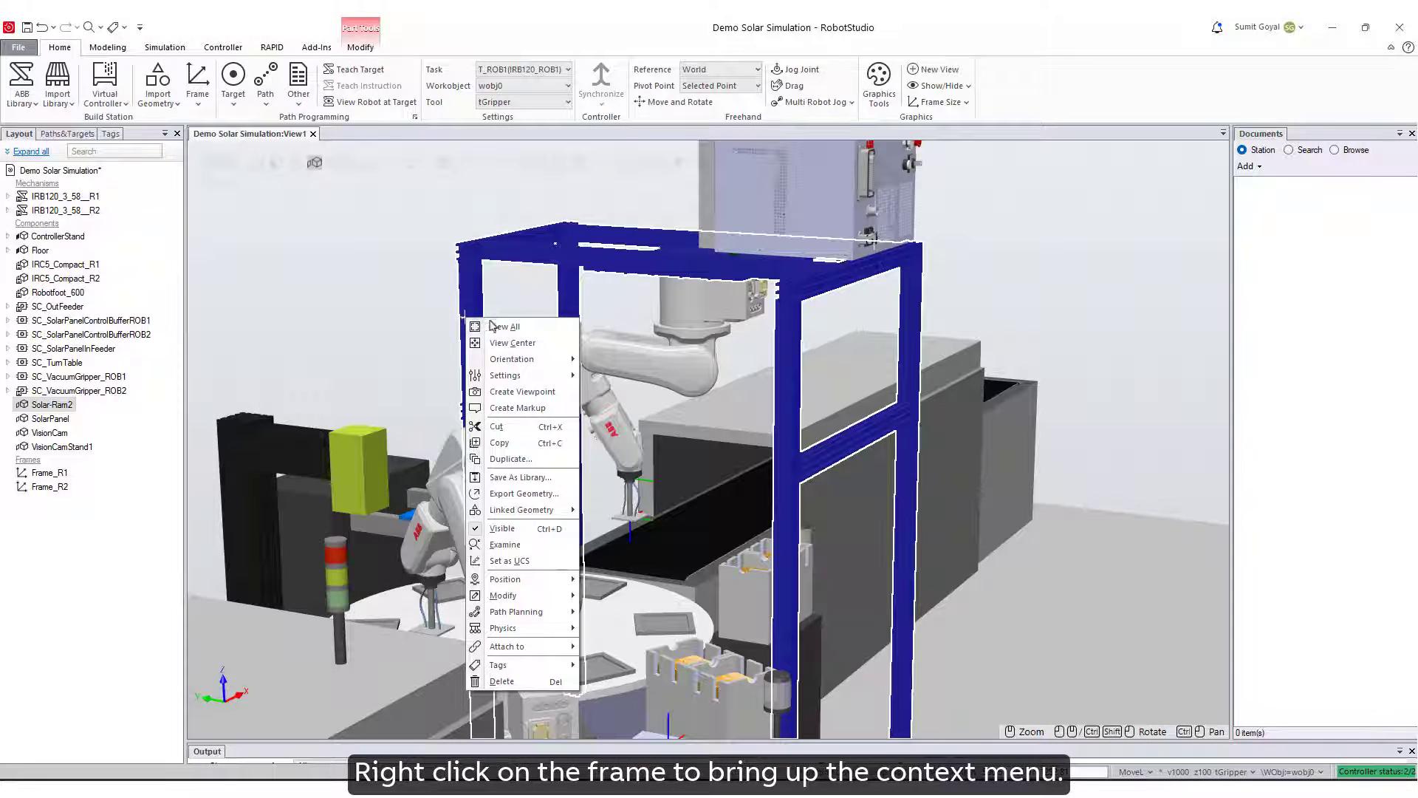
mouse_move(565, 617)
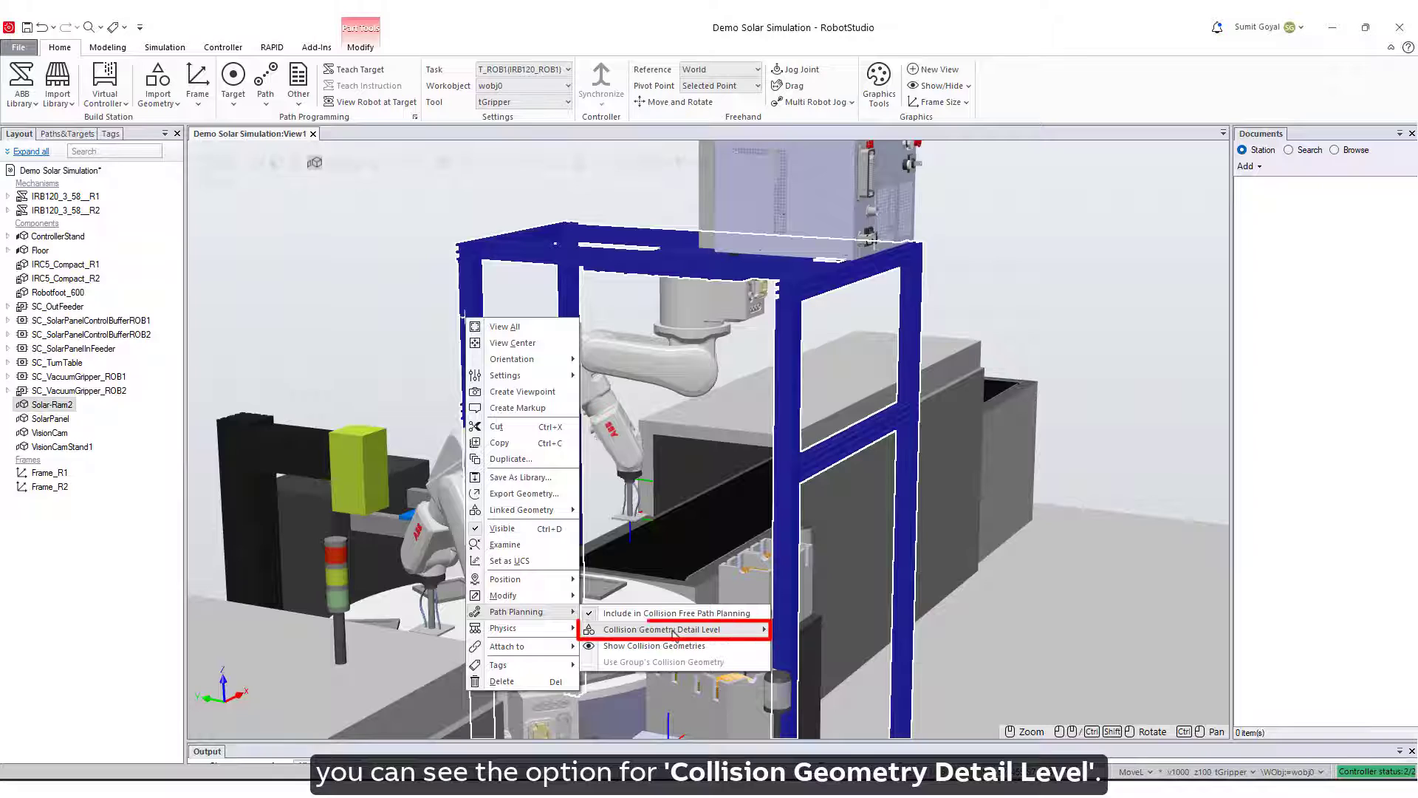
mouse_move(738, 637)
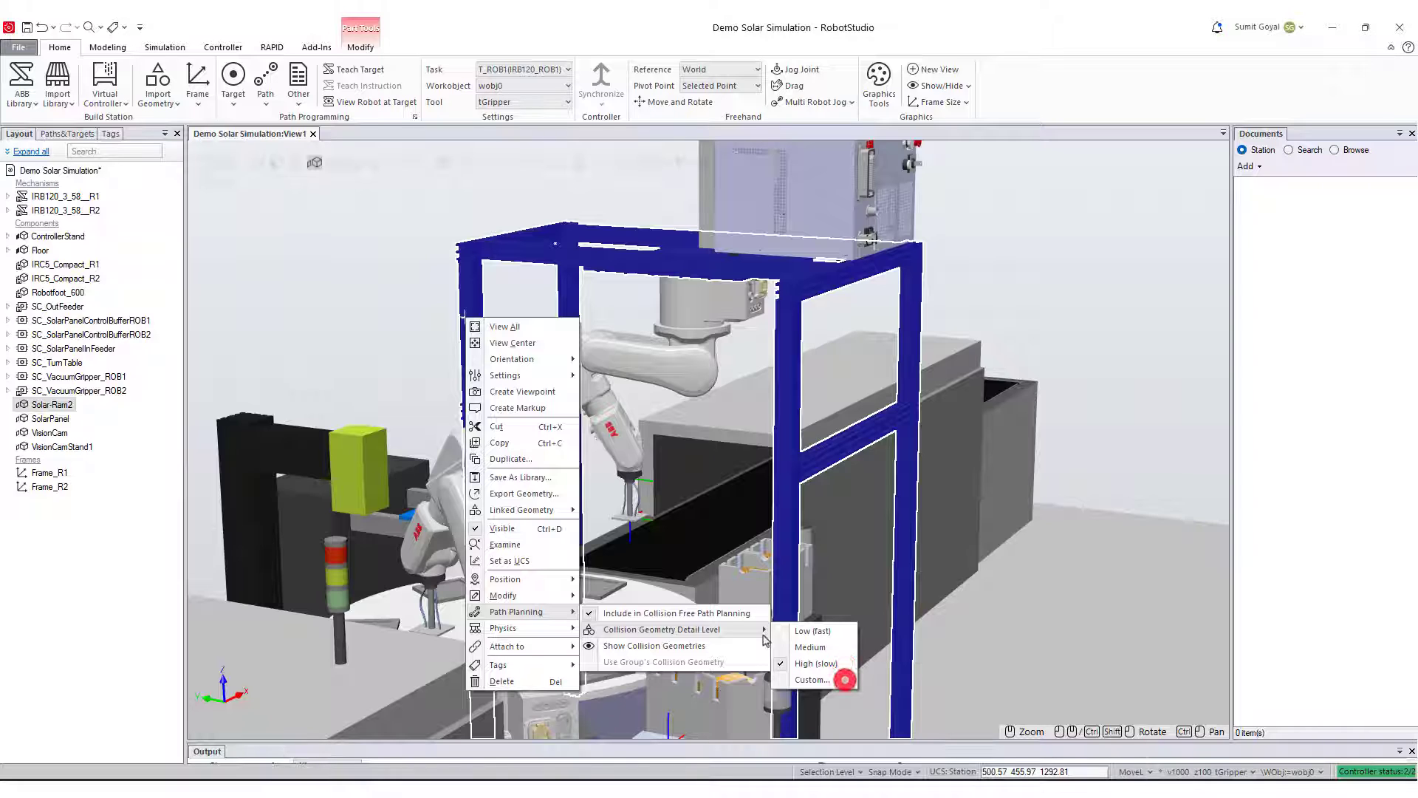
left_click(798, 632)
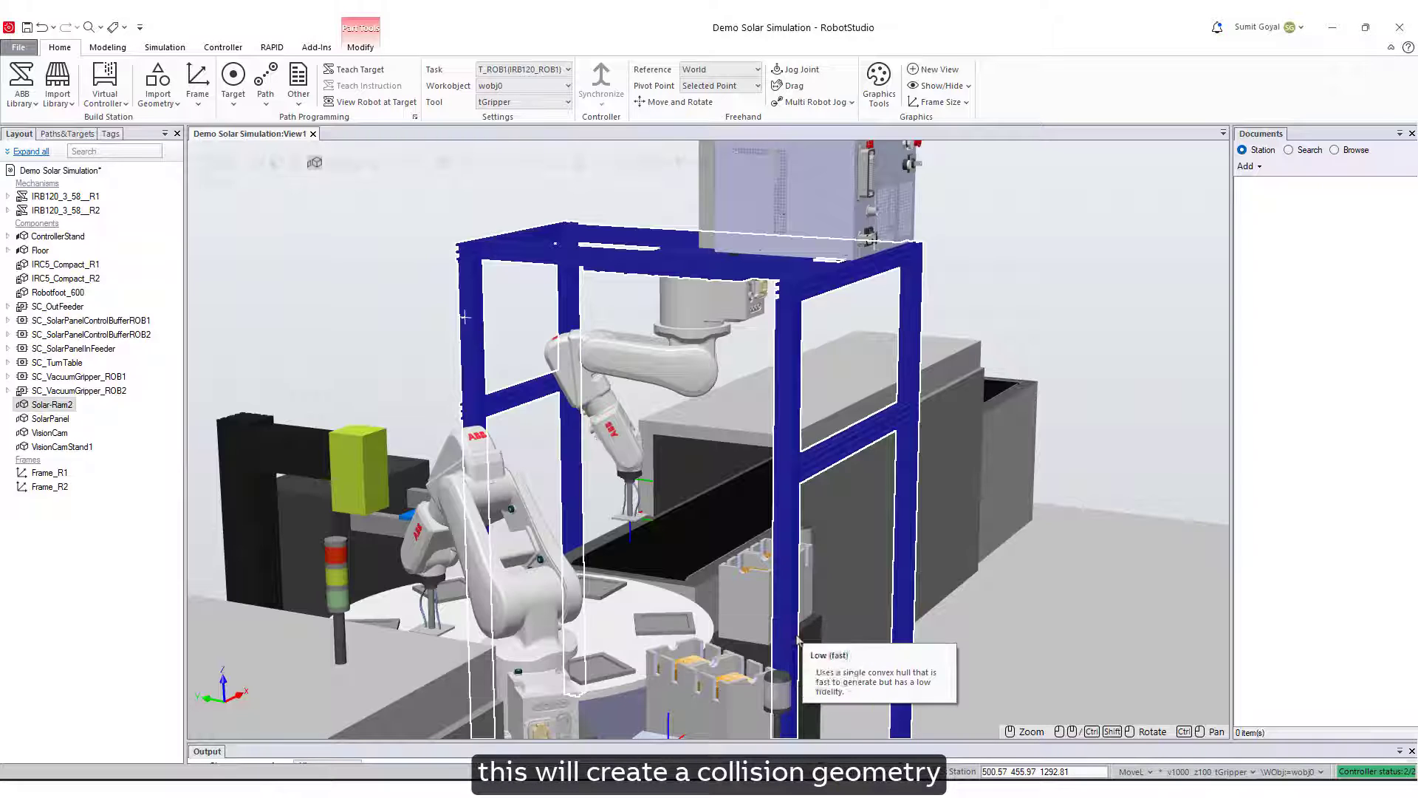
left_click(356, 300)
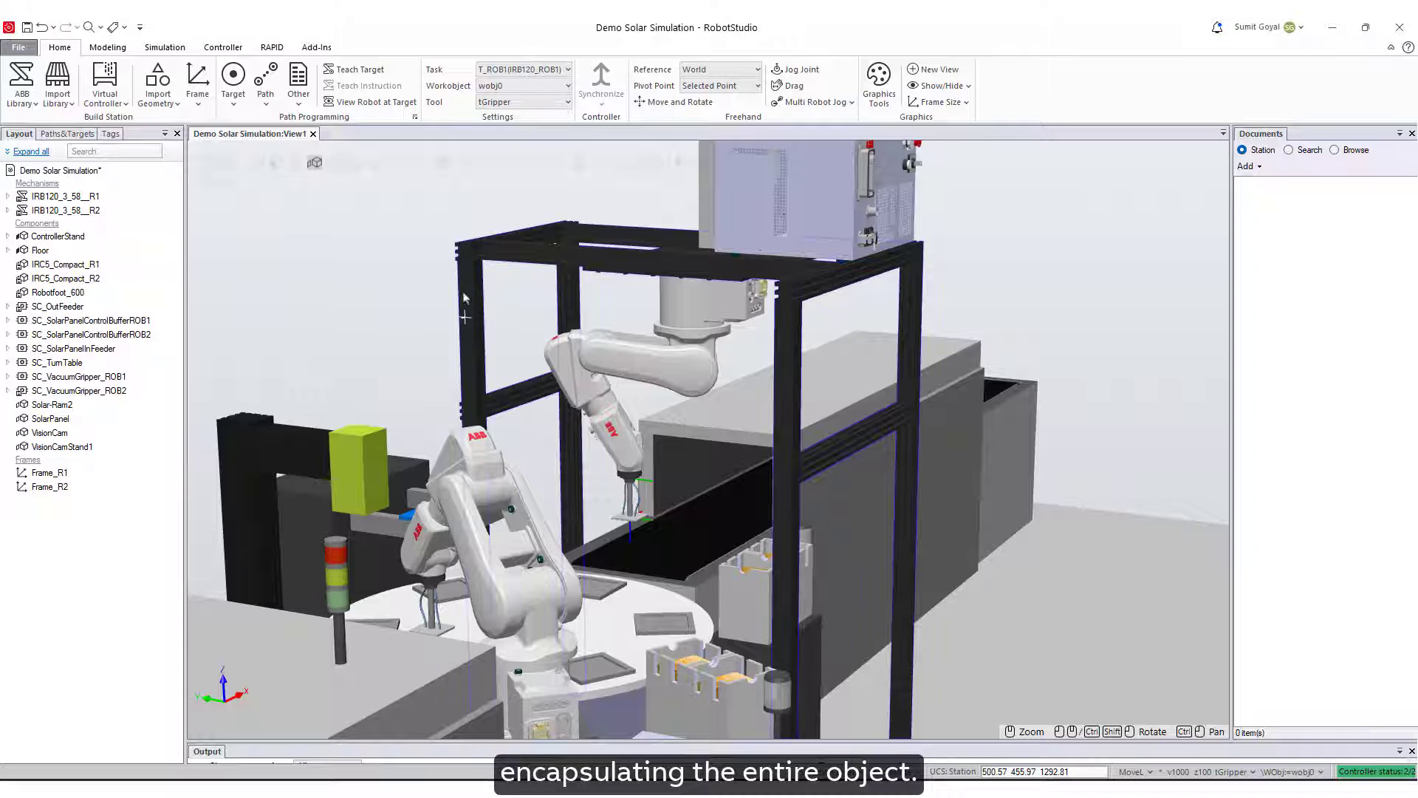
Step: Show collision geometries from Solar-Ram2's Path Planning menu and orbit to inspect the coarse hull
right_click(465, 298)
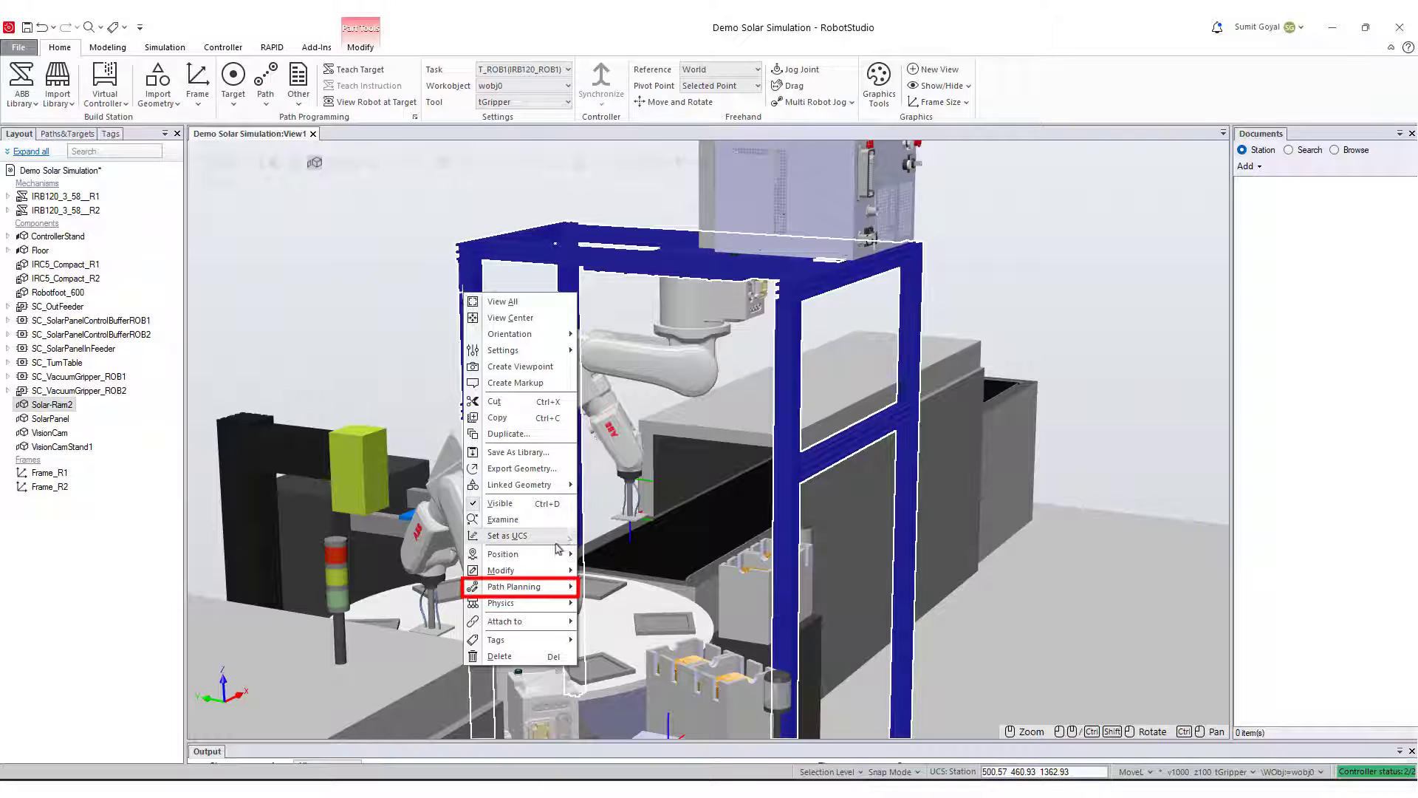
mouse_move(562, 587)
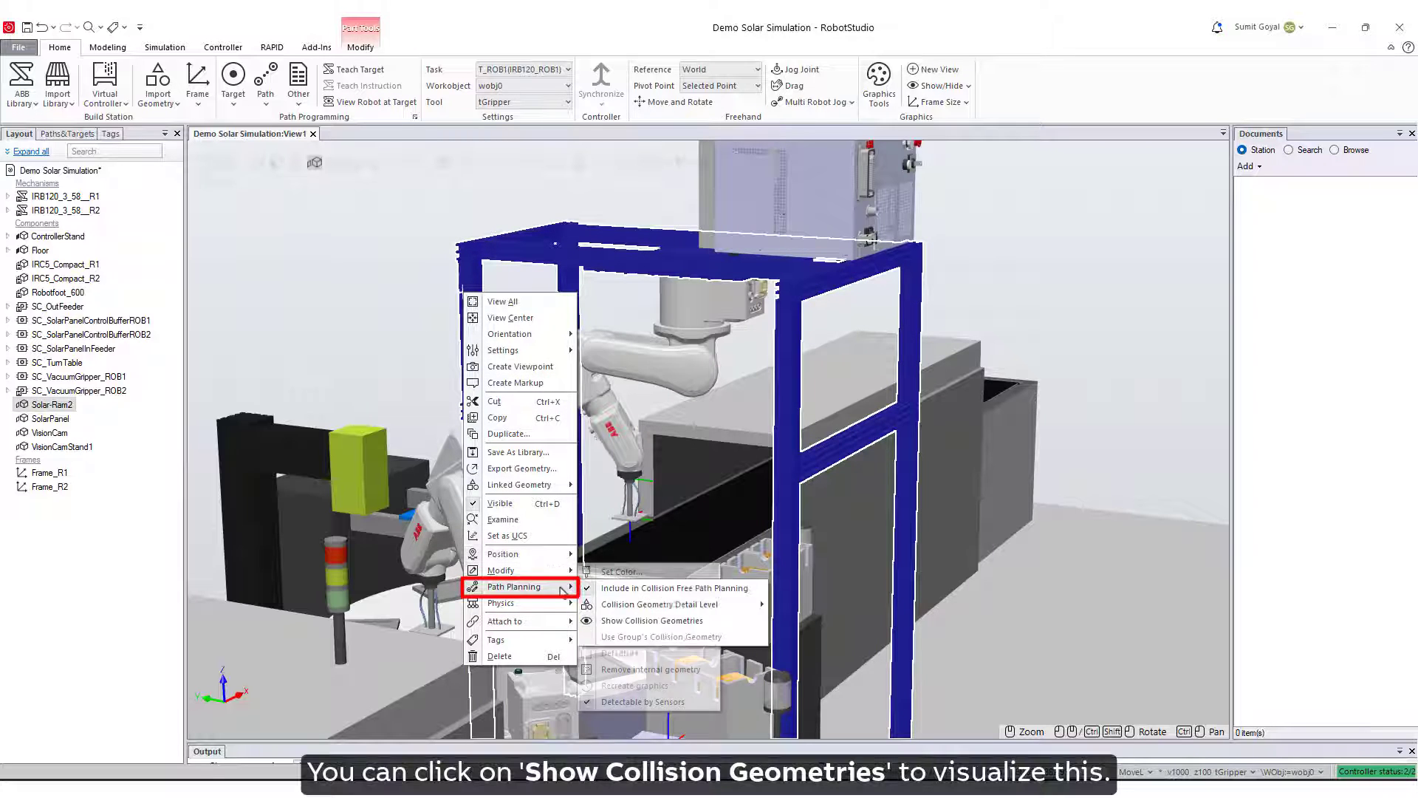
left_click(624, 621)
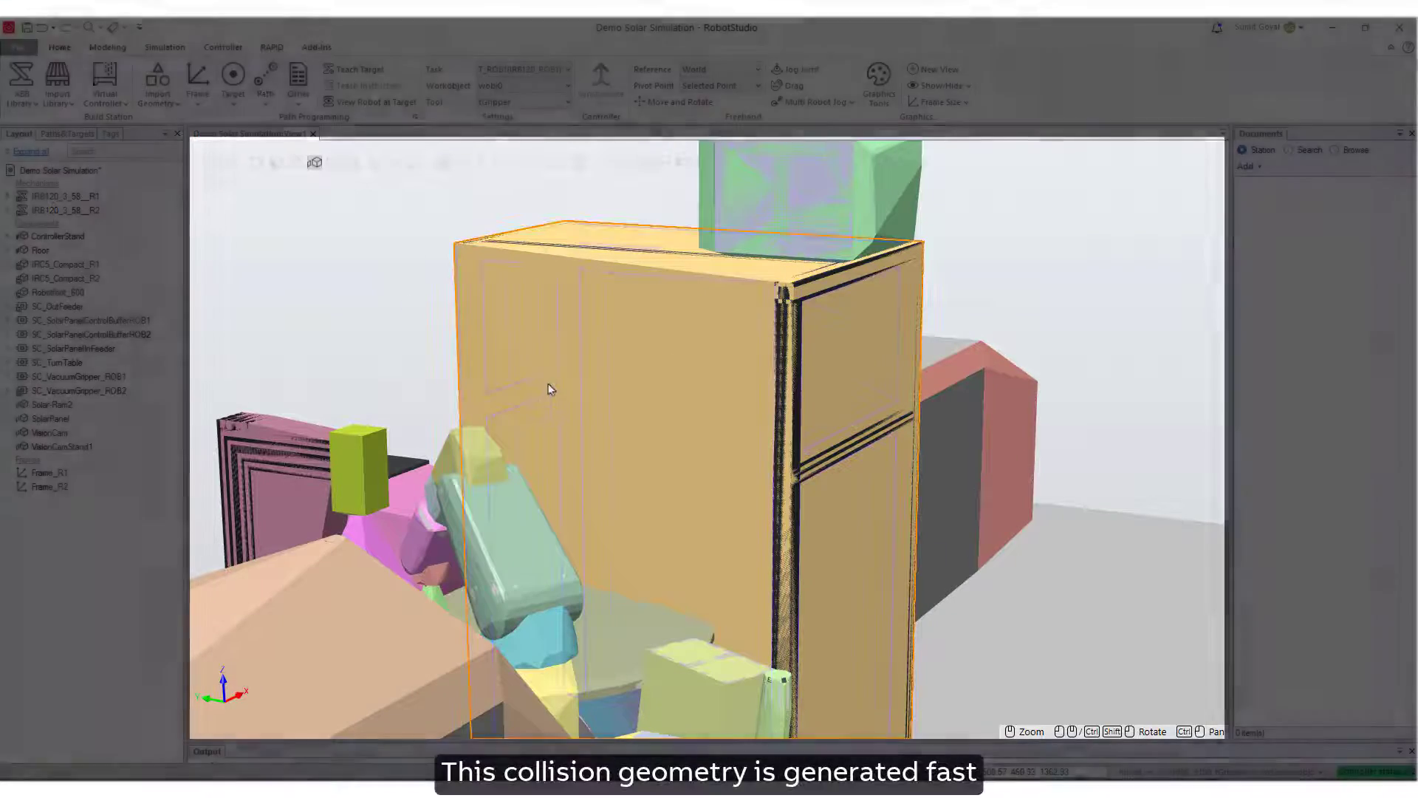
mouse_move(547, 390)
left_mouse_down("ctrl+shift")
mouse_move(556, 421)
mouse_move(534, 404)
mouse_move(592, 428)
mouse_move(698, 411)
mouse_move(546, 389)
left_mouse_up("ctrl+shift")
Step: Switch Solar-Ram2's collision geometry detail level to Medium and orbit to inspect the hulls
right_click(489, 332)
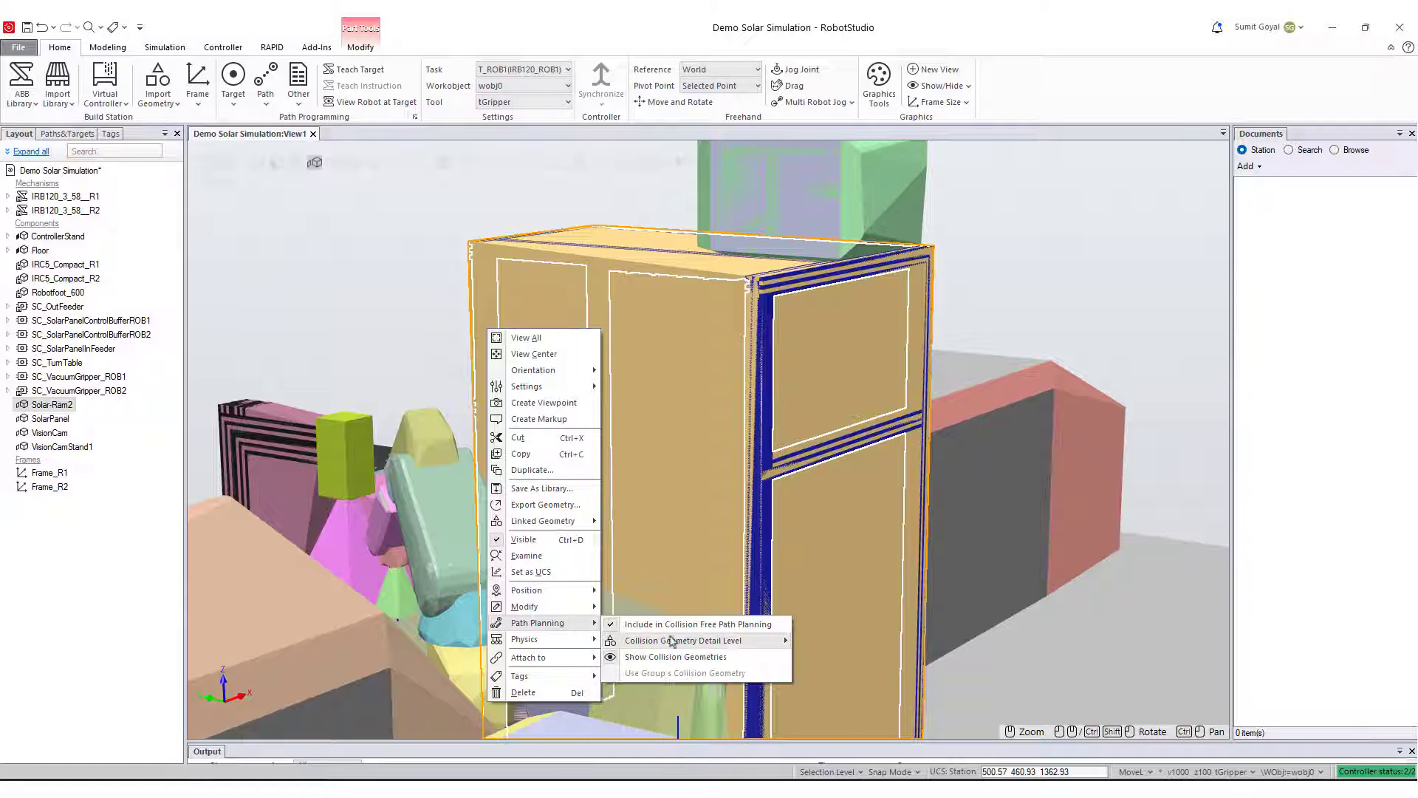
left_click(813, 658)
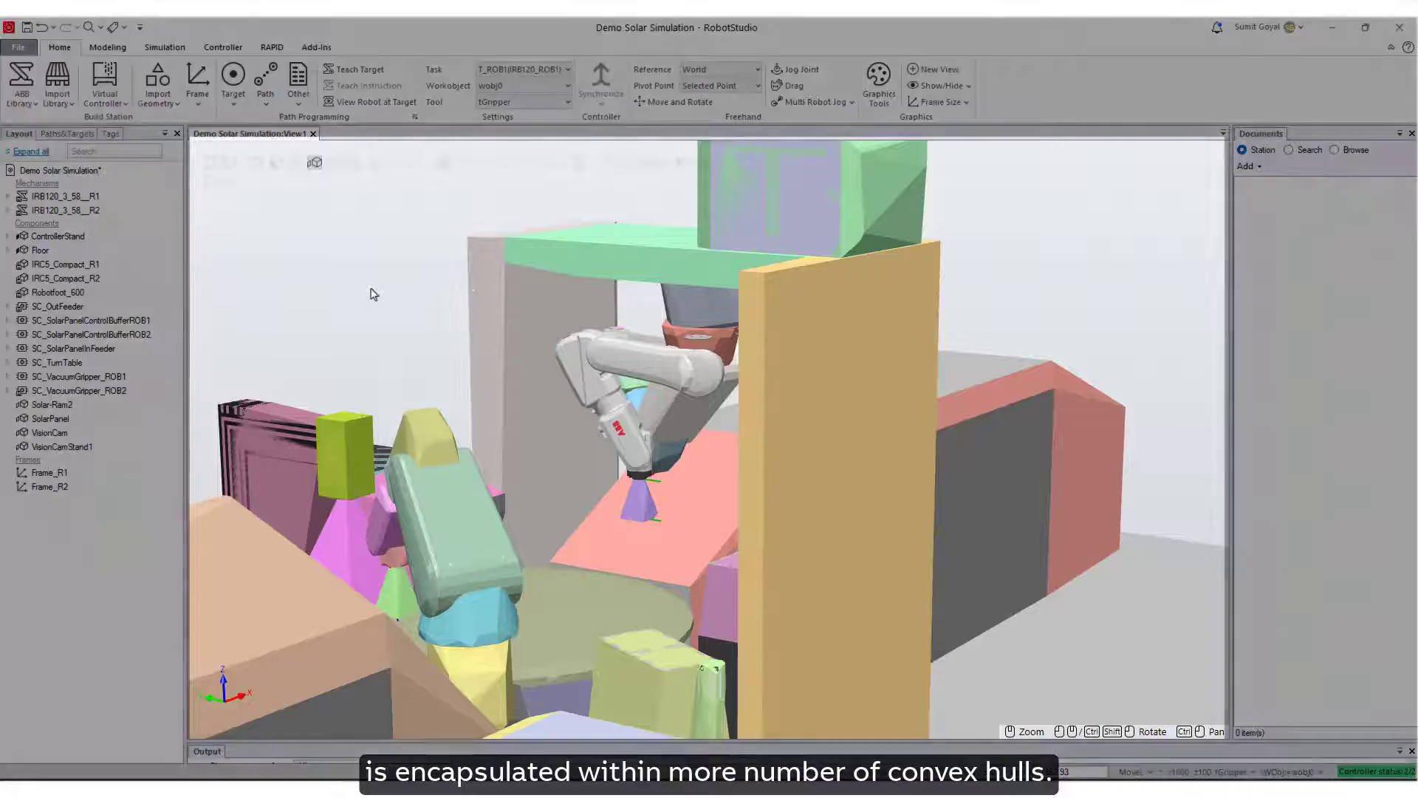
mouse_move(370, 295)
left_mouse_down("ctrl+shift")
mouse_move(400, 324)
mouse_move(465, 307)
mouse_move(401, 316)
mouse_move(370, 285)
left_mouse_up("ctrl+shift")
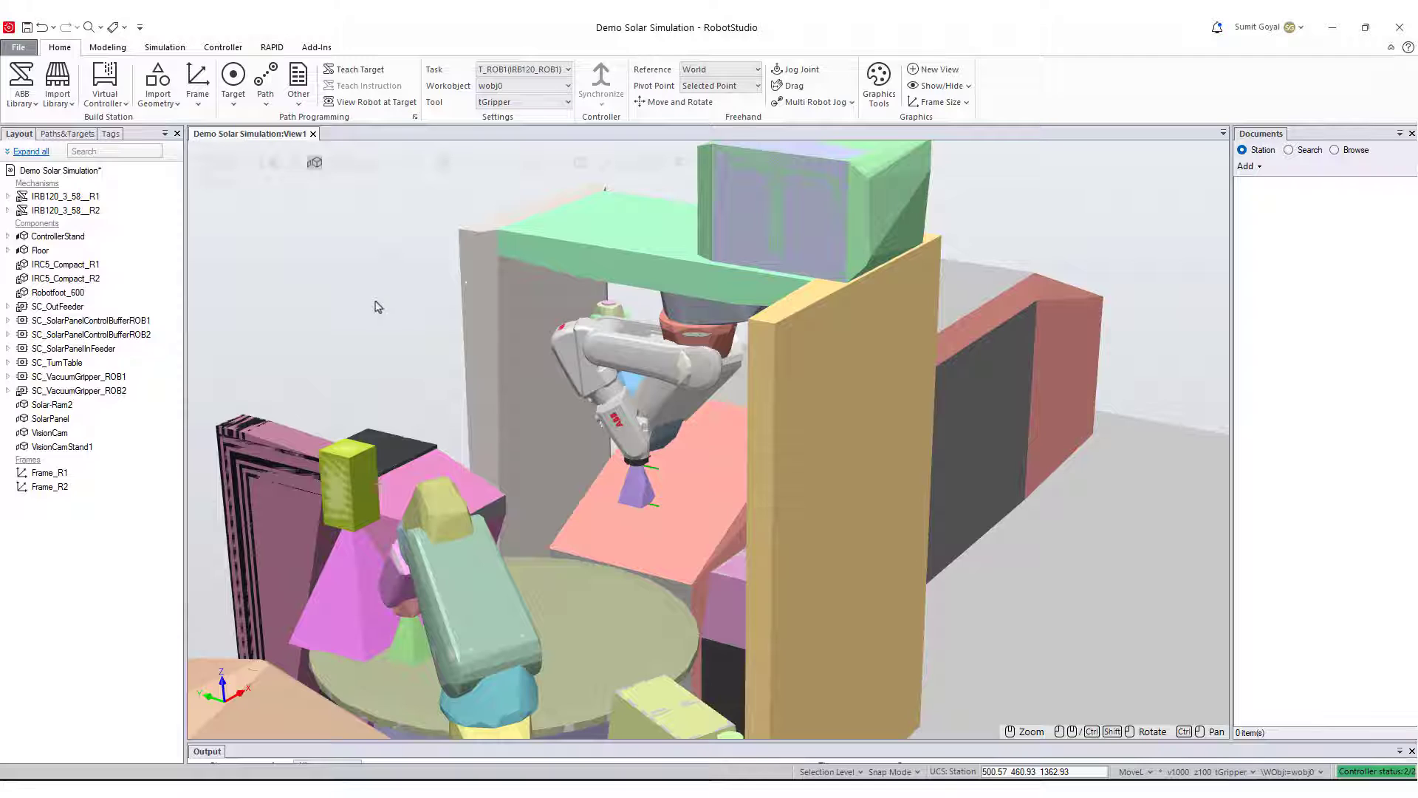
Step: Raise Solar-Ram2's collision detail level to High (slow) and orbit around the detailed frame hulls
right_click(485, 356)
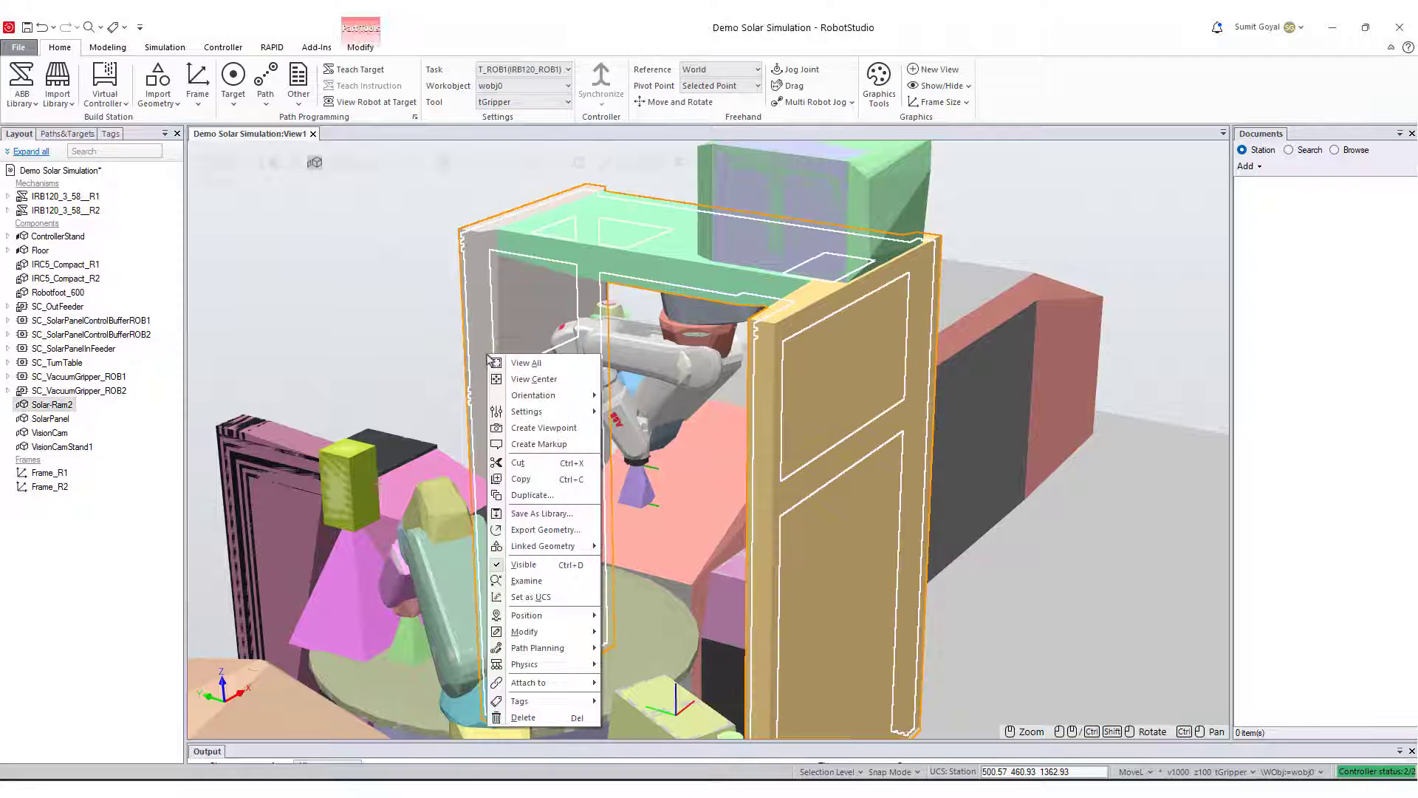
mouse_move(568, 650)
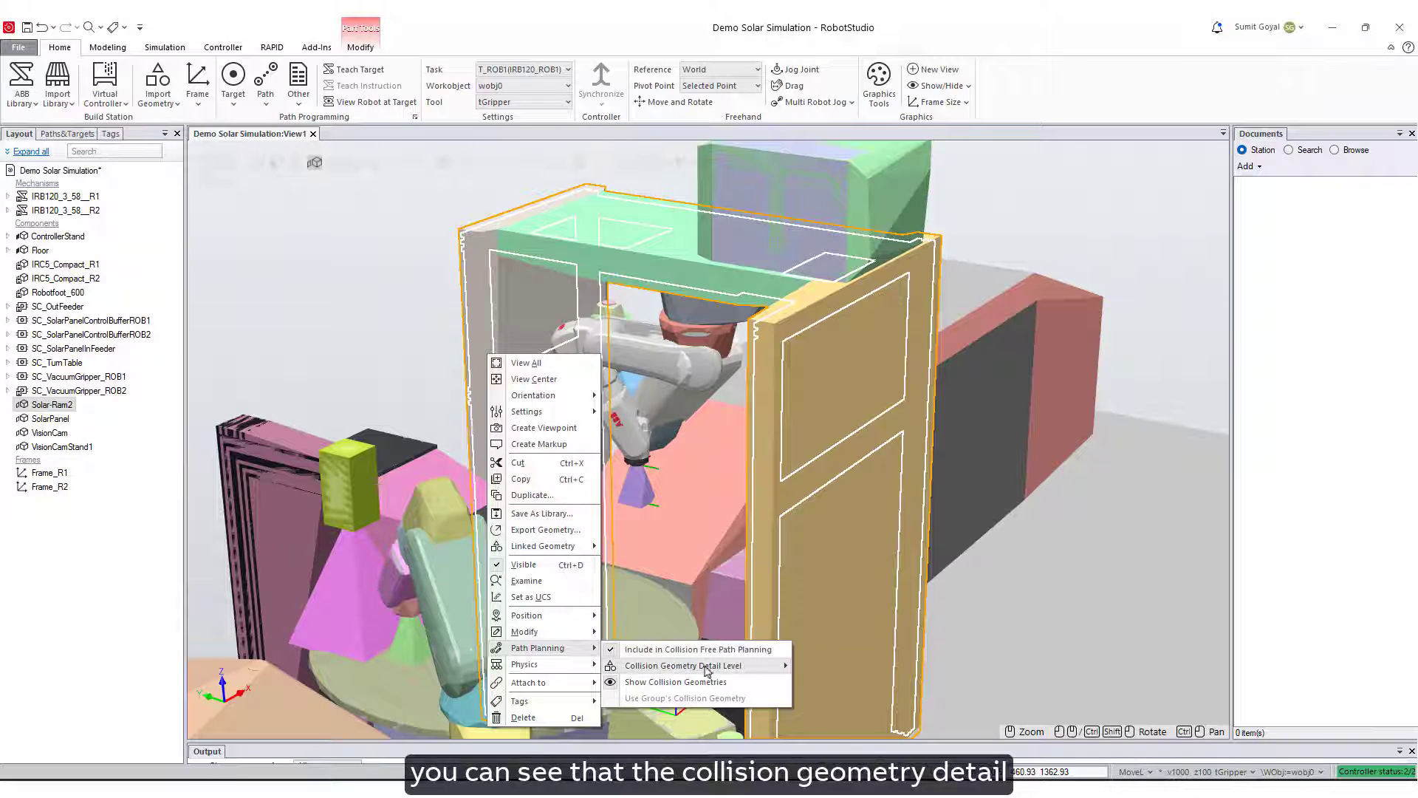
mouse_move(786, 669)
left_click(816, 700)
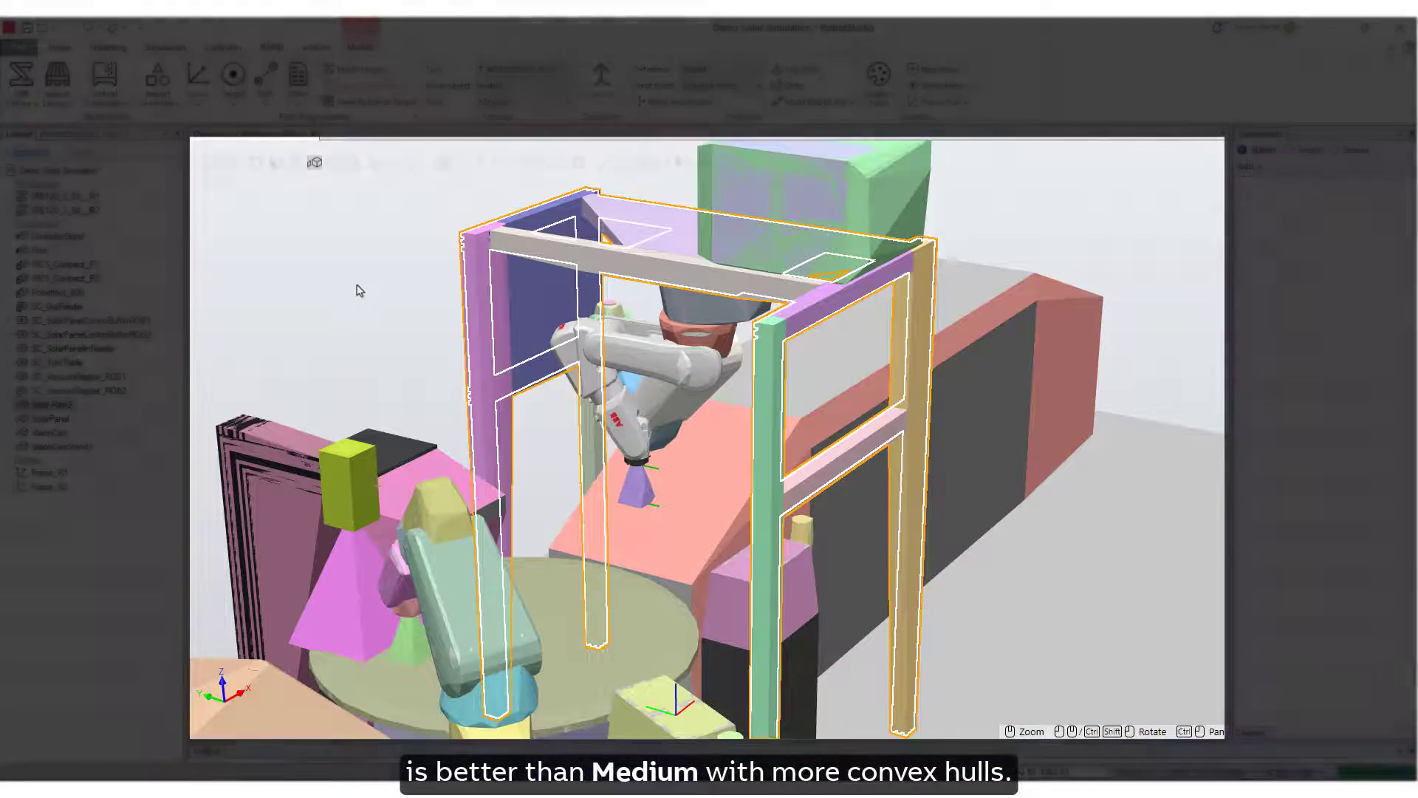
left_click_drag(360, 290, 473, 264, "ctrl+shift")
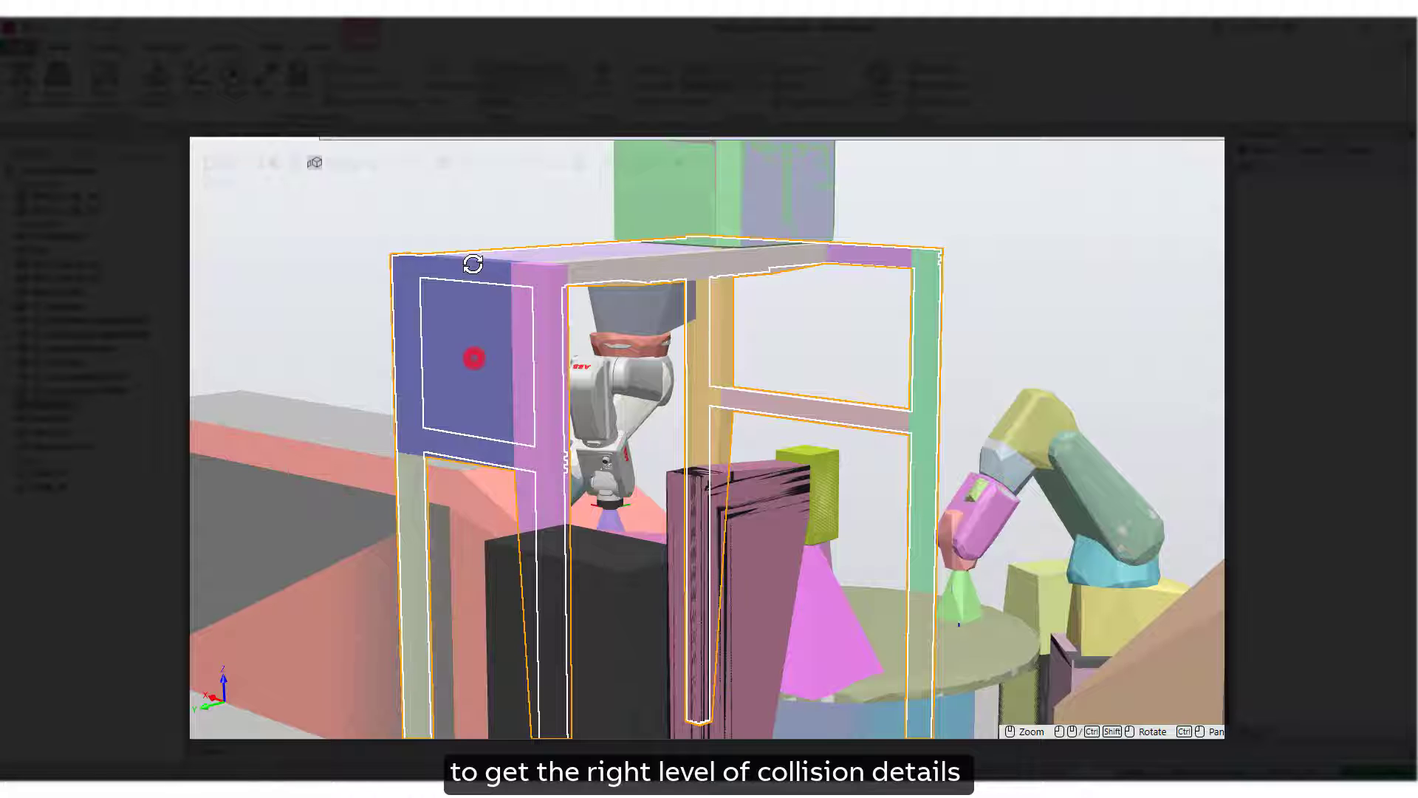
left_click_drag(473, 264, 486, 294, "ctrl+shift")
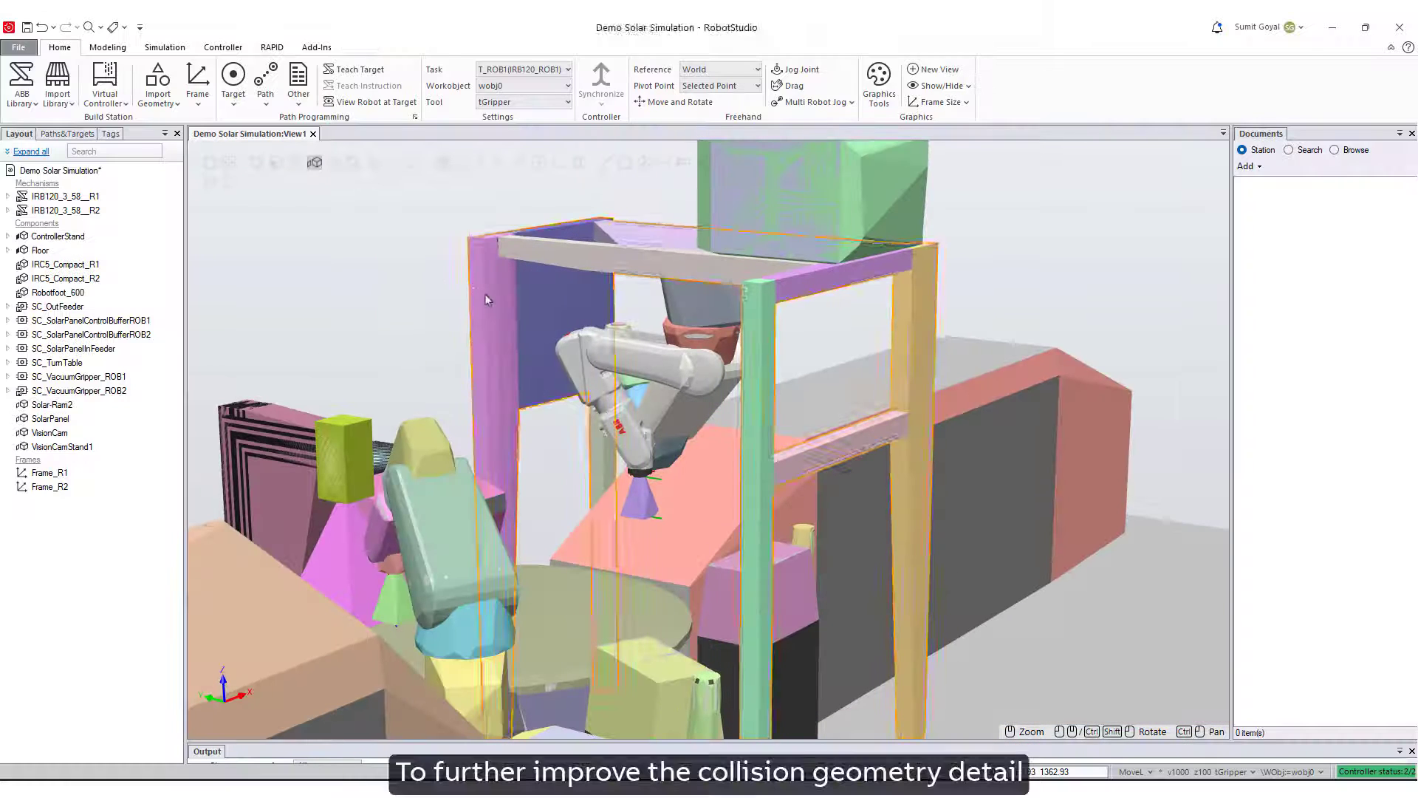
Step: Open Solar-Ram2's Custom collision geometry dialog and maximize it
right_click(486, 294)
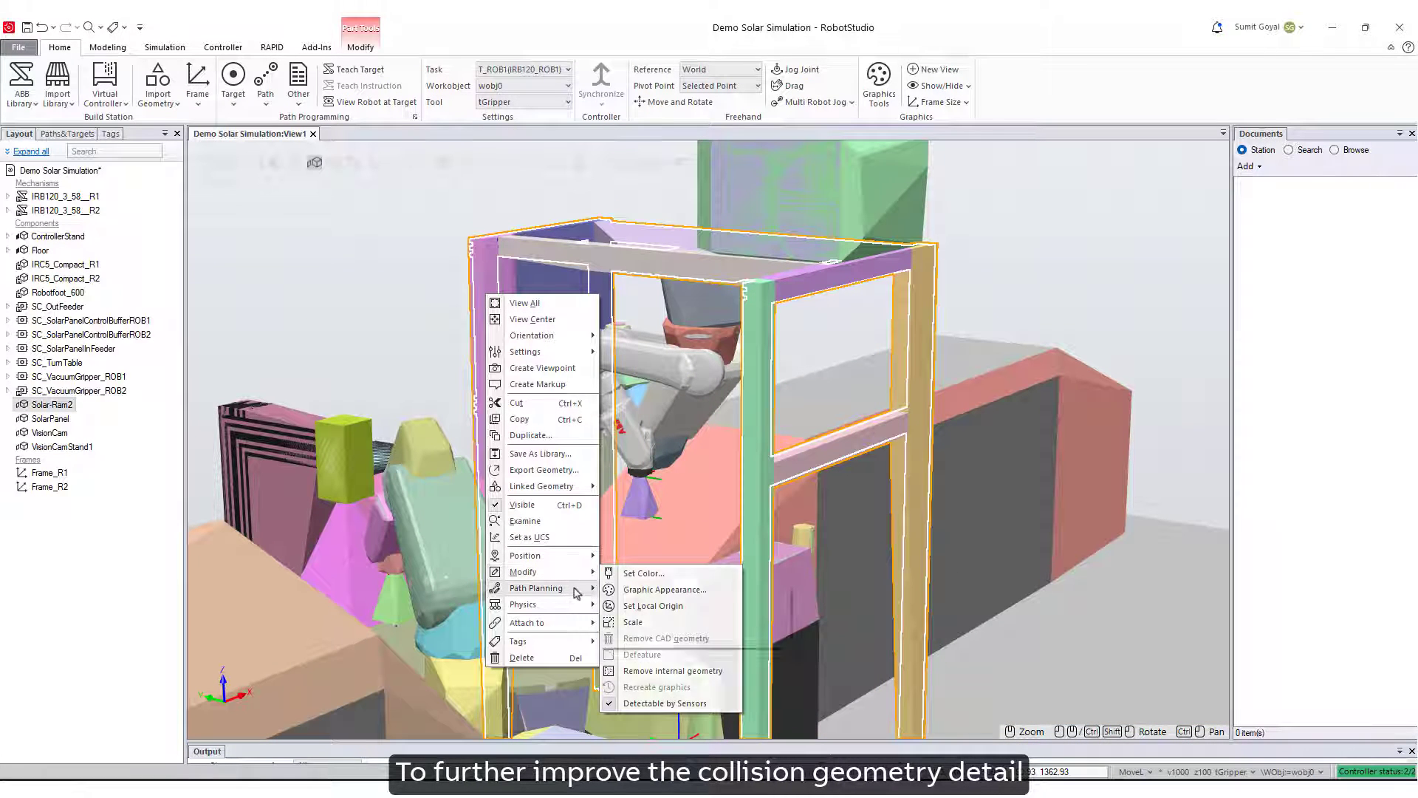
mouse_move(561, 588)
mouse_move(761, 607)
left_click(827, 656)
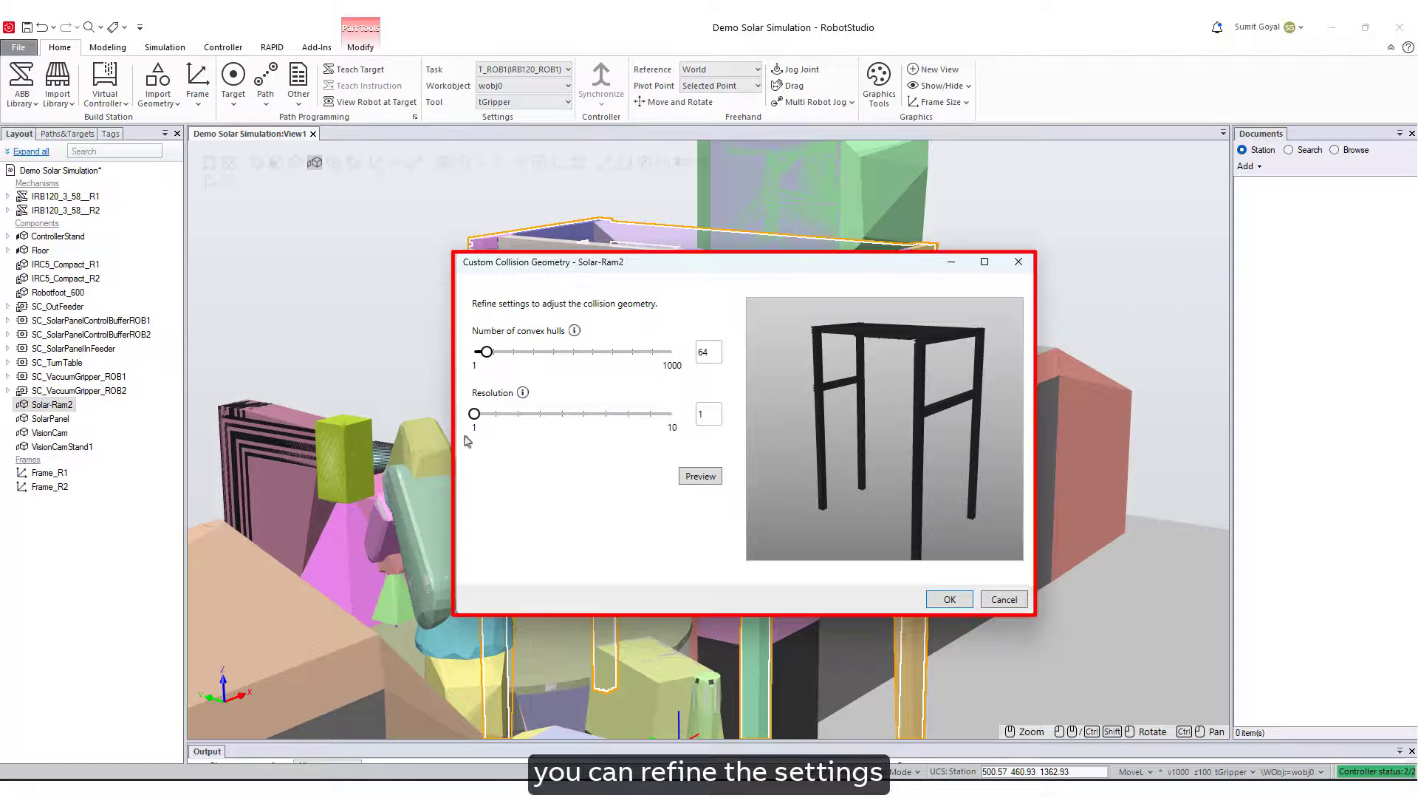
left_click(986, 262)
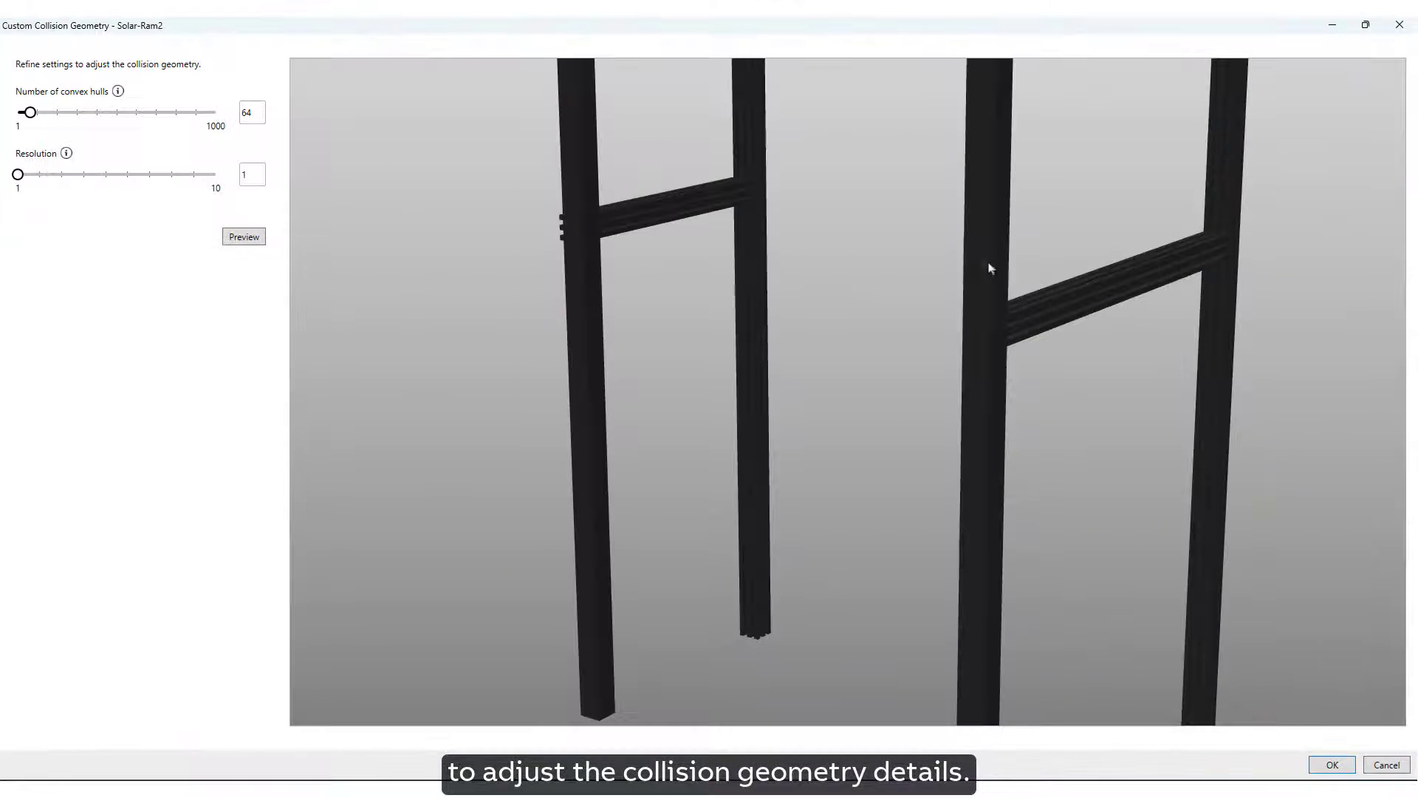
Step: Rotate the frame preview and read the info for convex hull count and Resolution
scroll(857, 320, "down", 10)
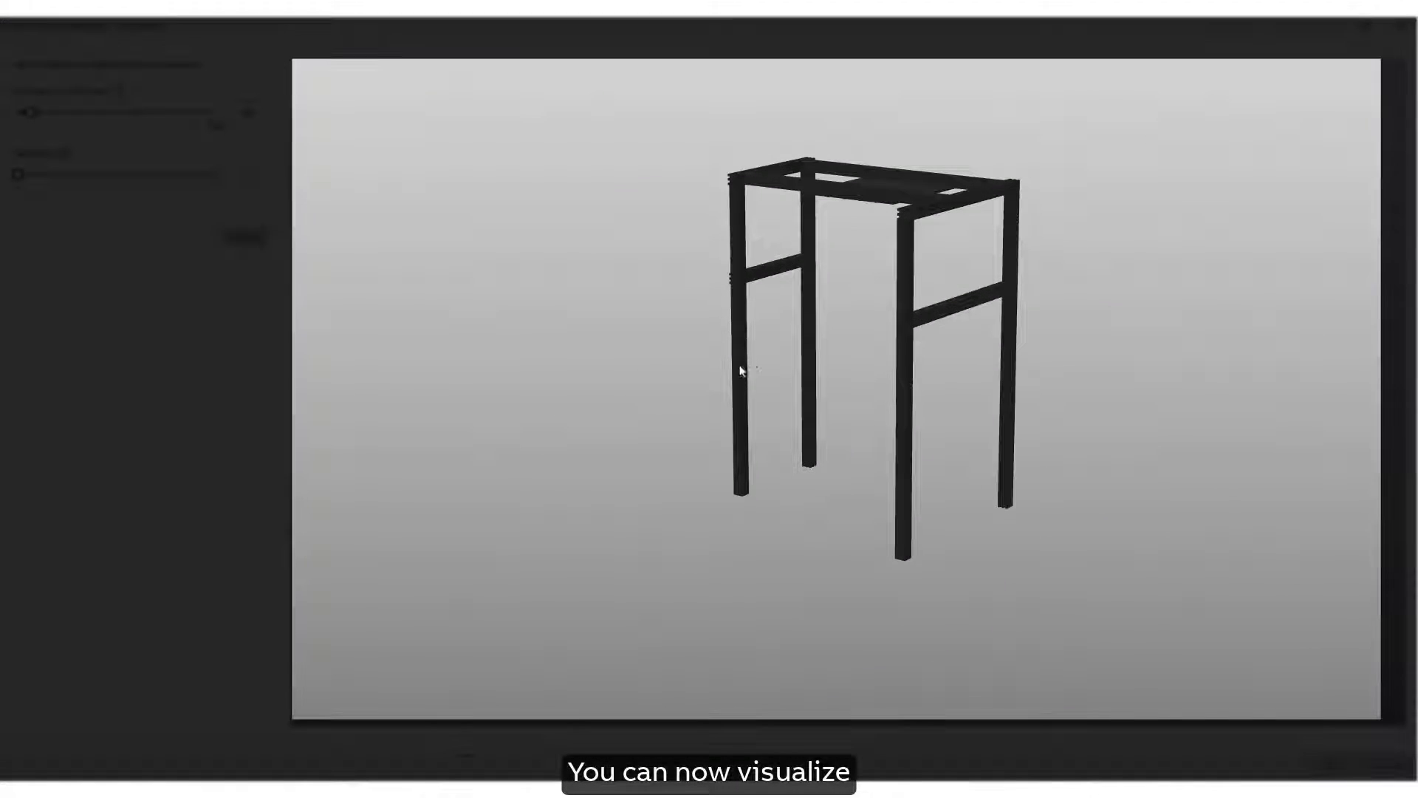
left_click_drag(740, 370, 663, 378)
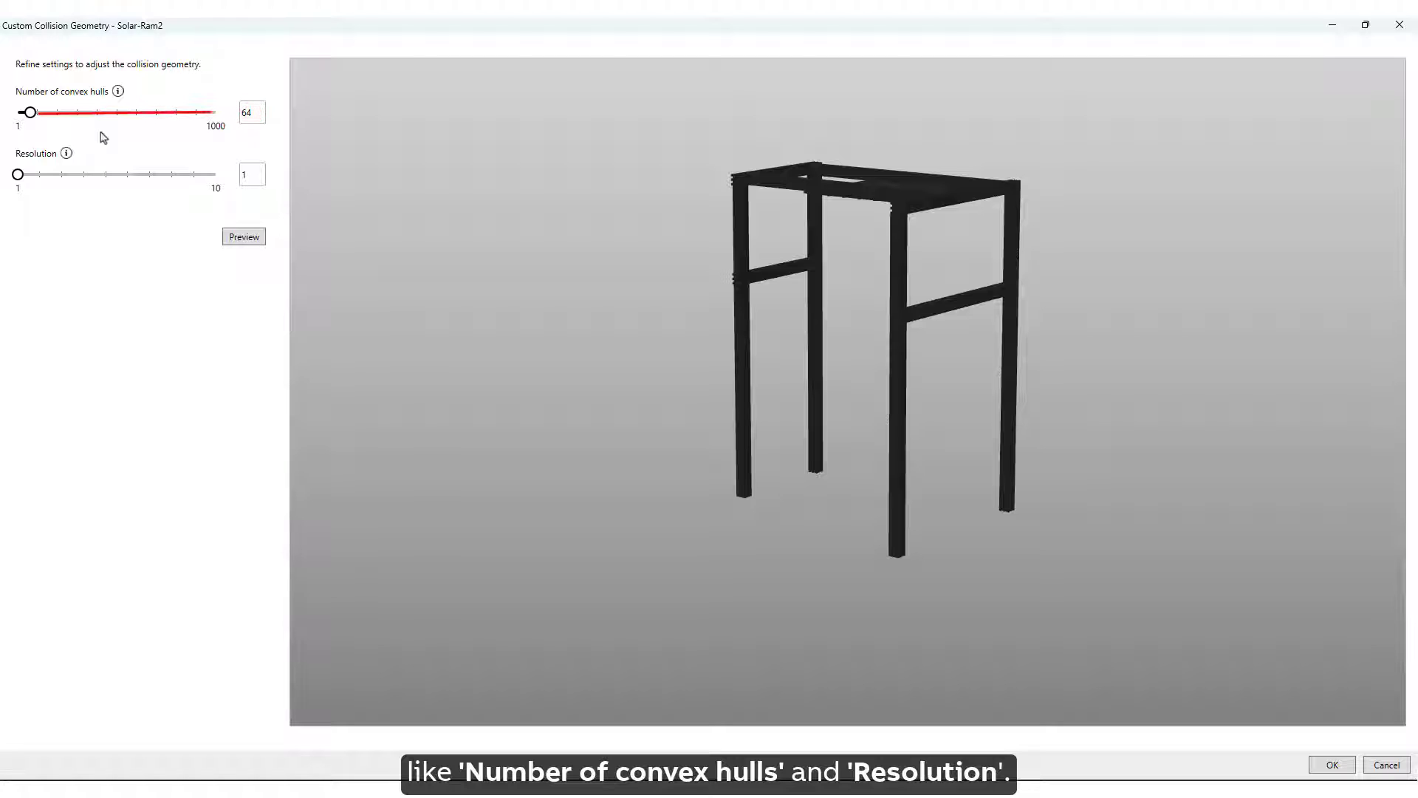
left_click(118, 91)
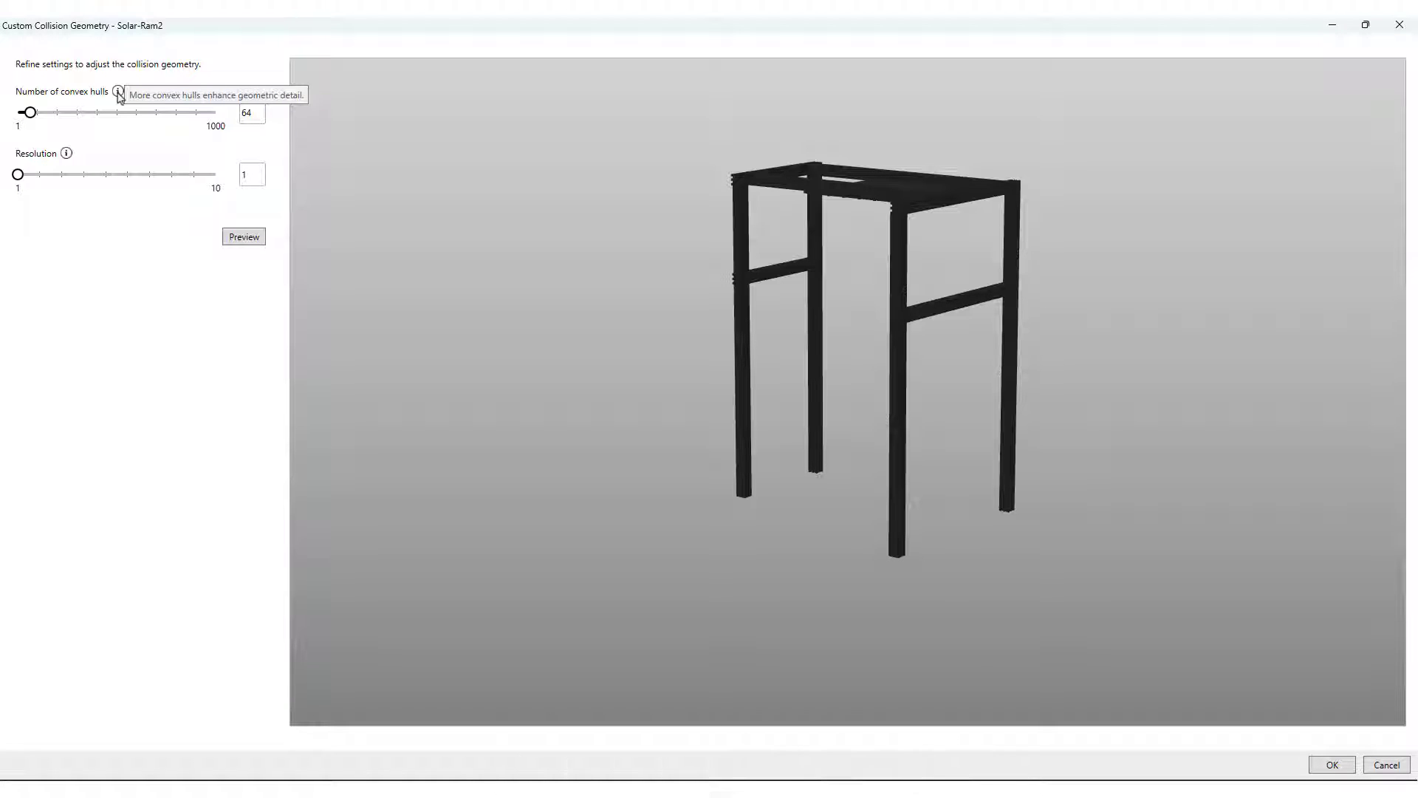
left_click(66, 154)
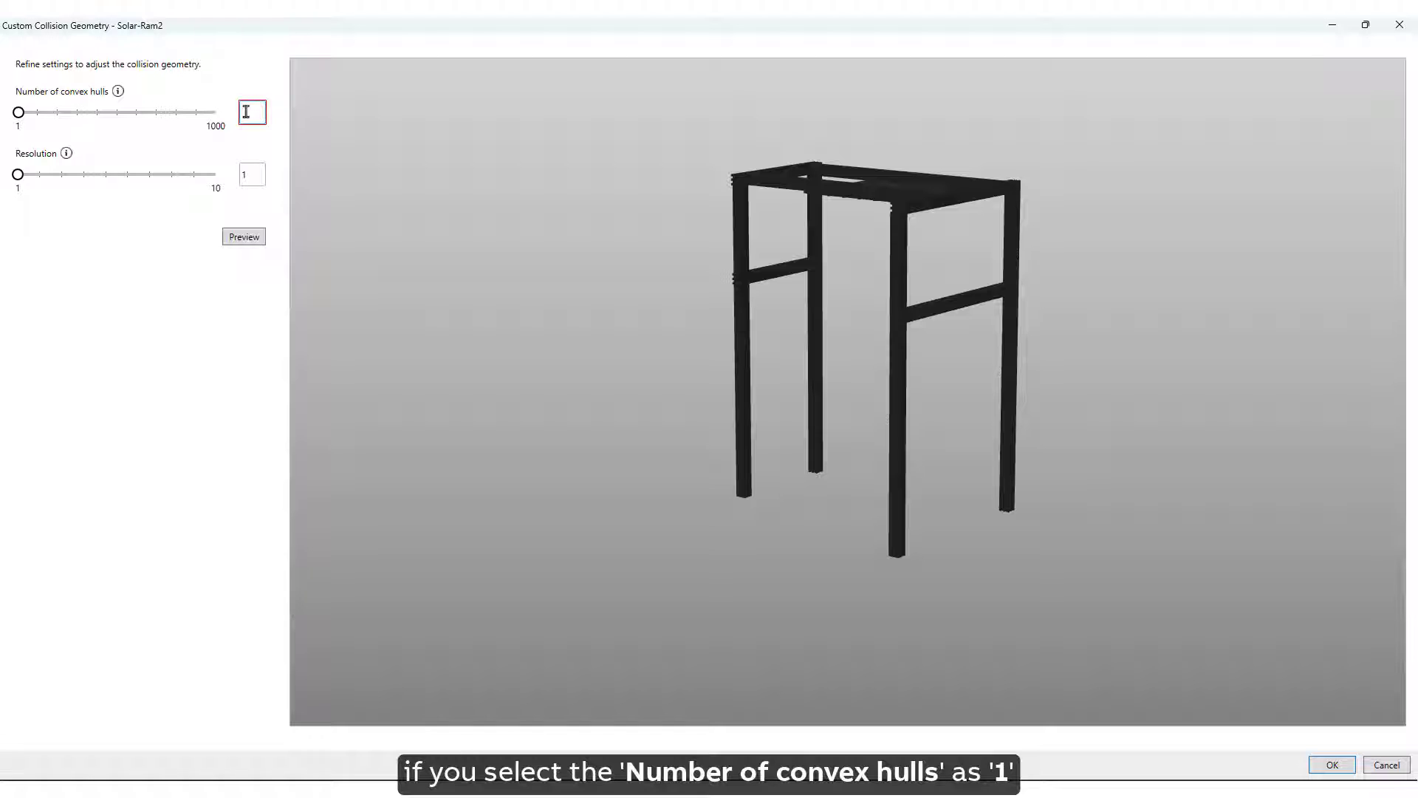
Step: Preview the default hulls, then clear the hull count and preview with 2 hulls
left_click(246, 237)
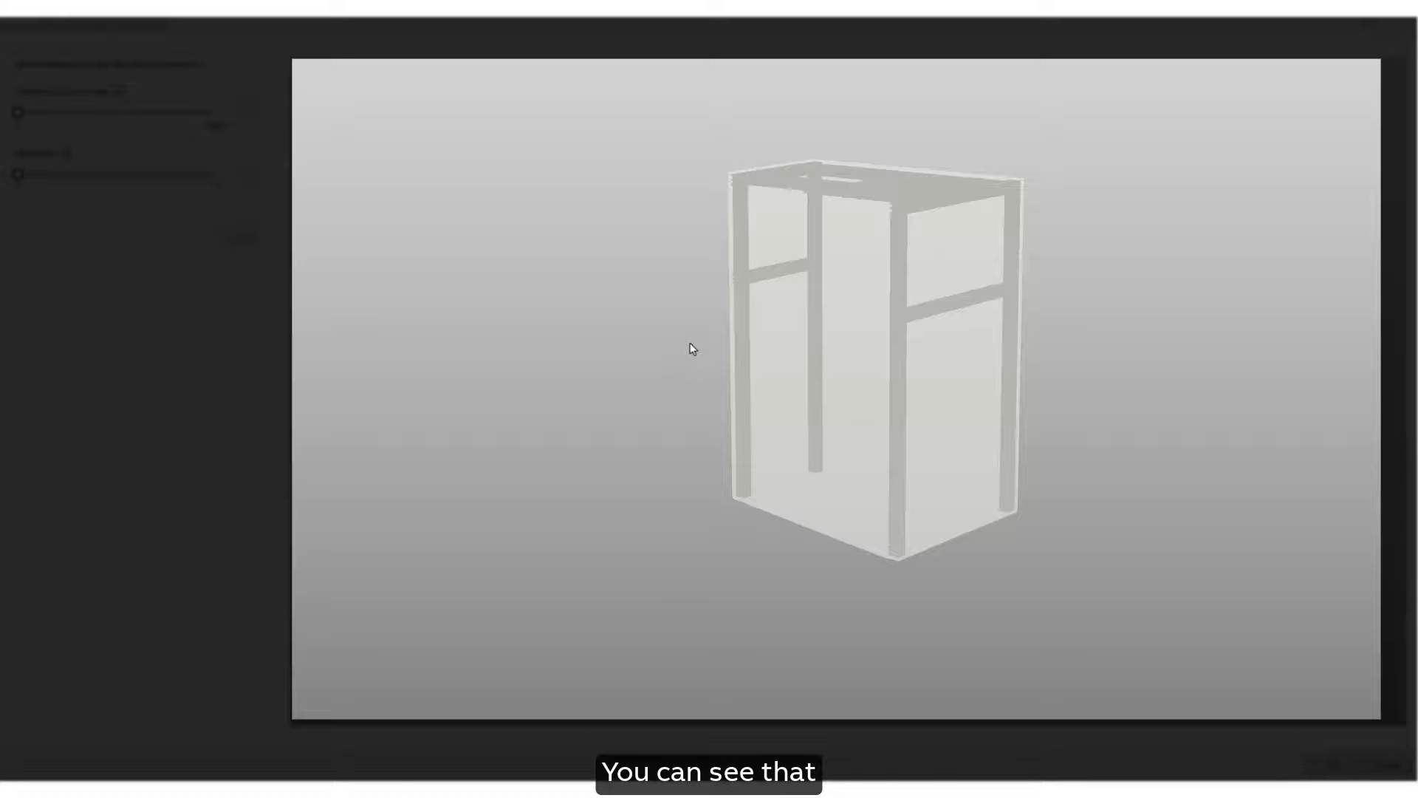
mouse_move(691, 349)
left_mouse_down()
mouse_move(839, 383)
mouse_move(849, 440)
mouse_move(734, 441)
mouse_move(696, 375)
mouse_move(703, 351)
left_mouse_up()
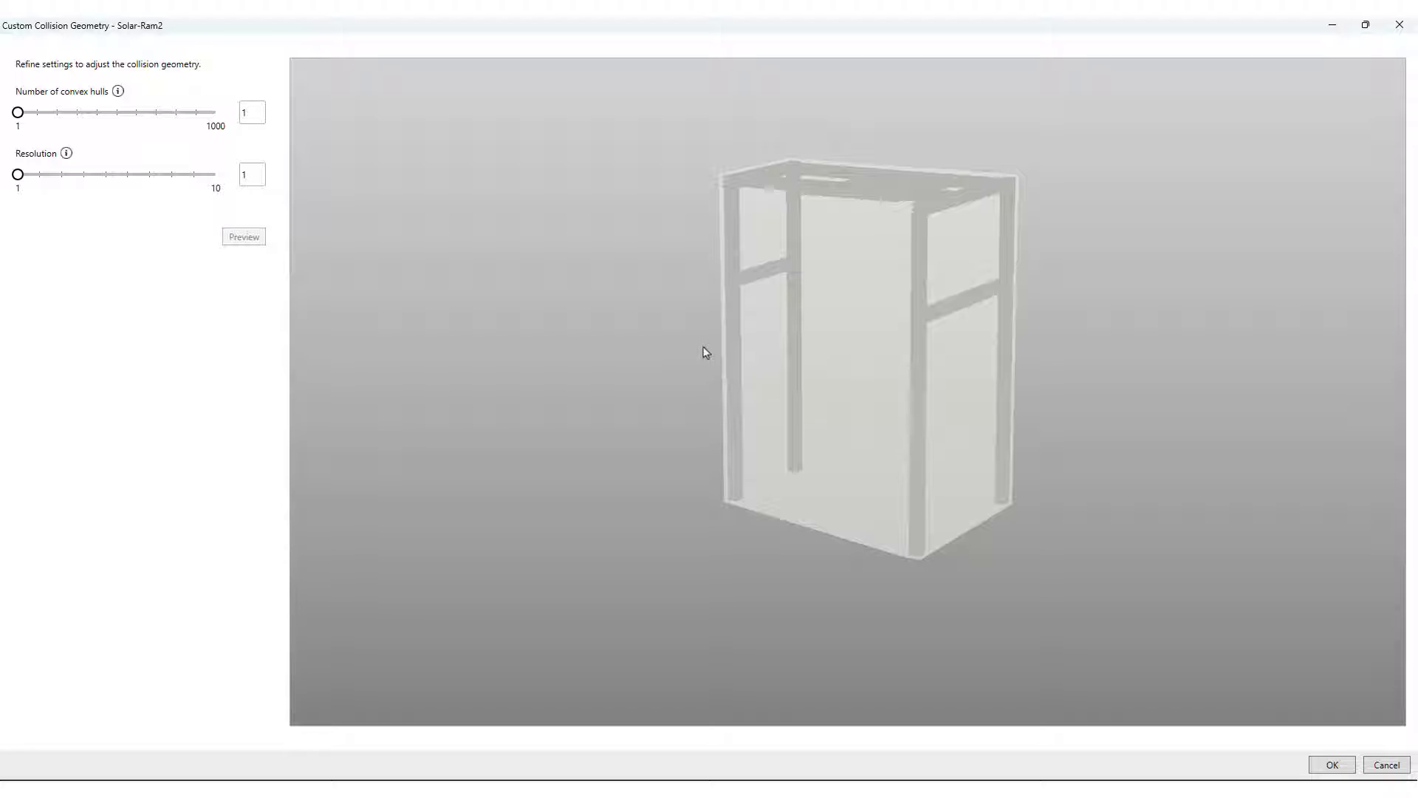
left_click(241, 114)
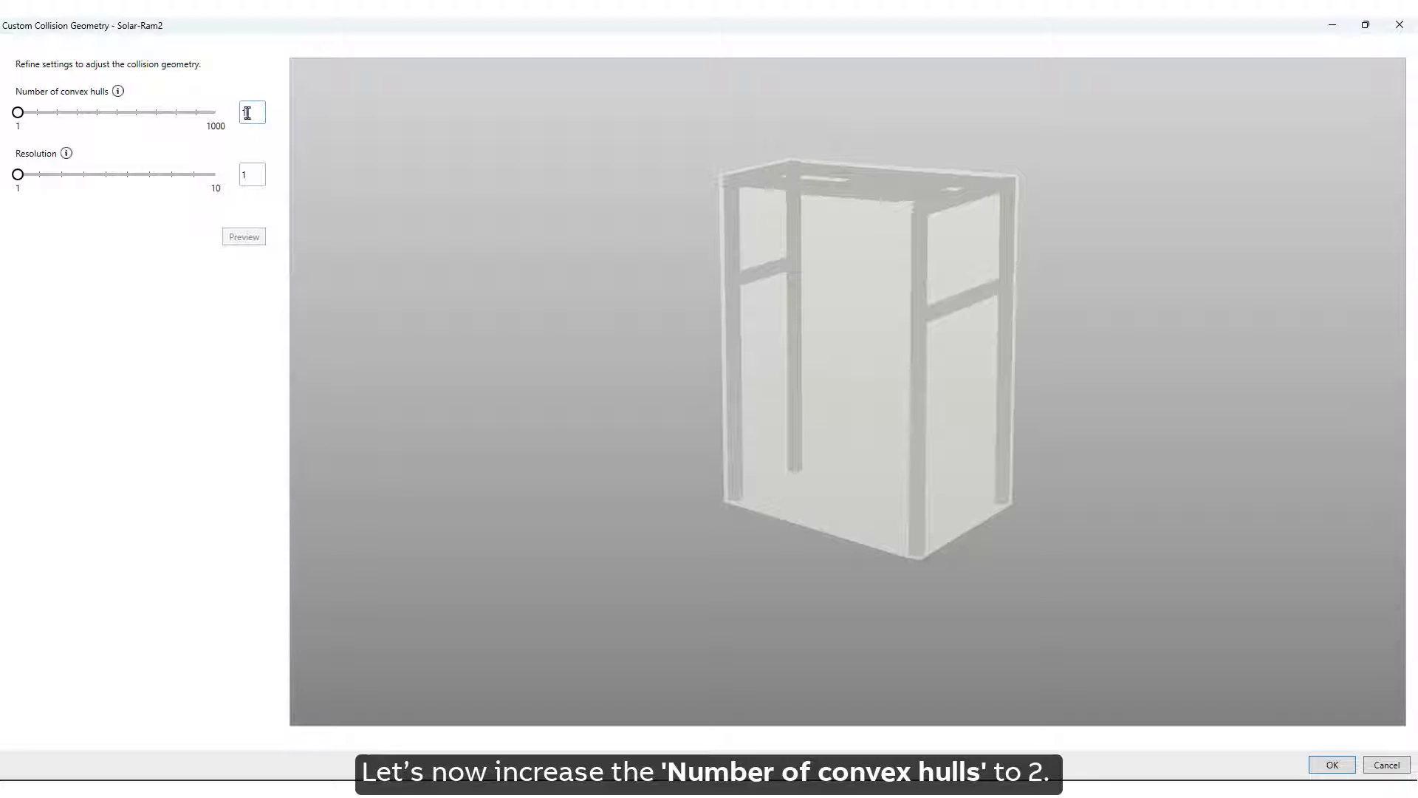
key("BackSpace")
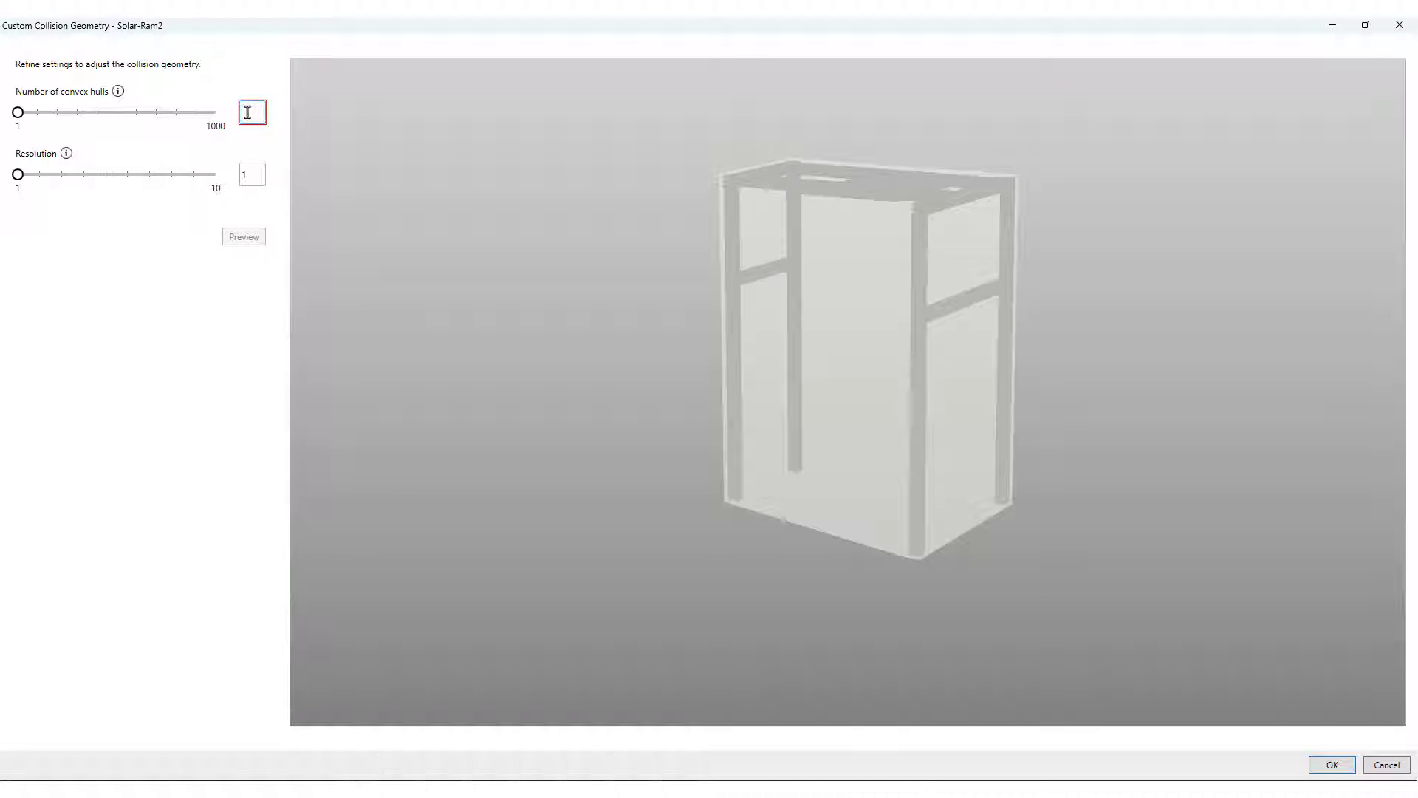
left_click(247, 238)
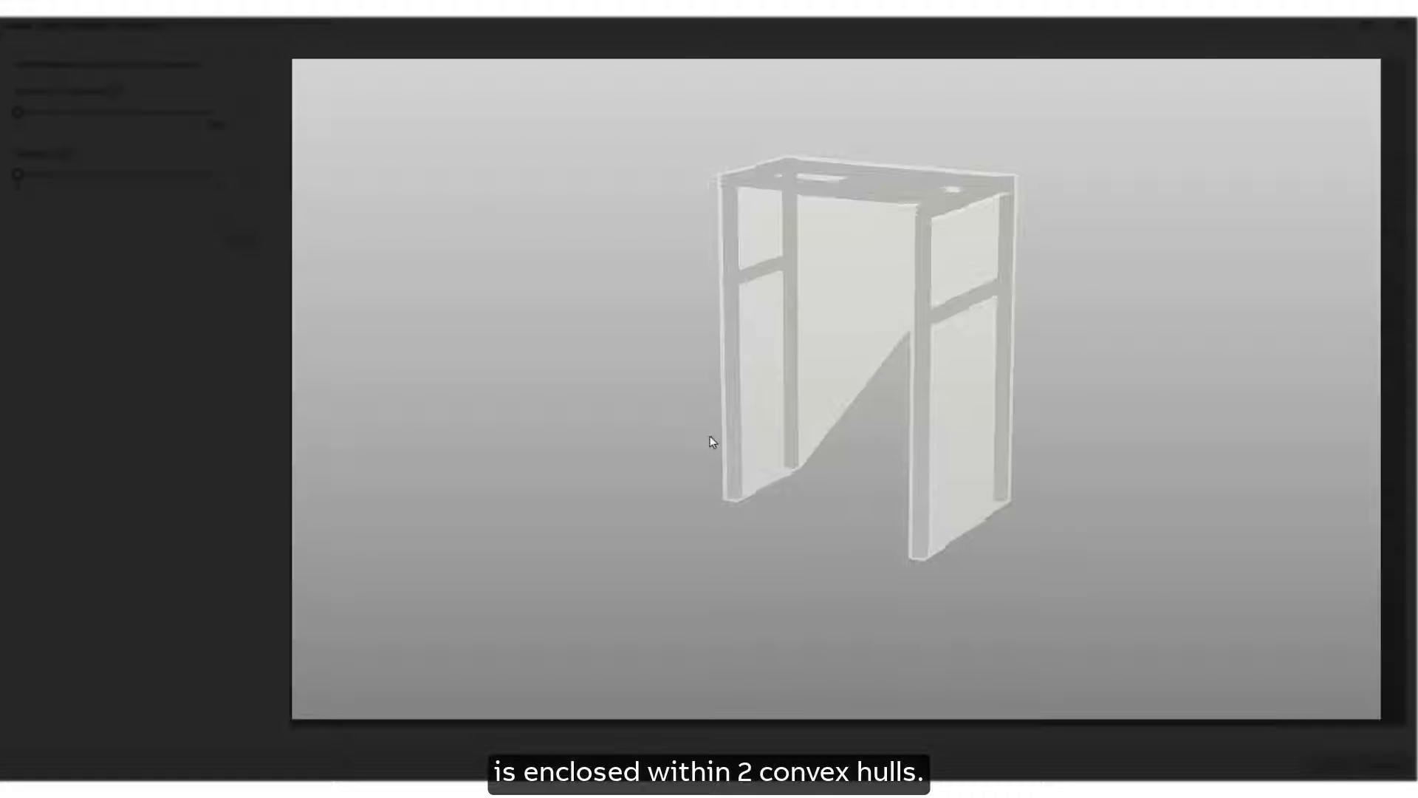
left_click_drag(711, 436, 643, 369)
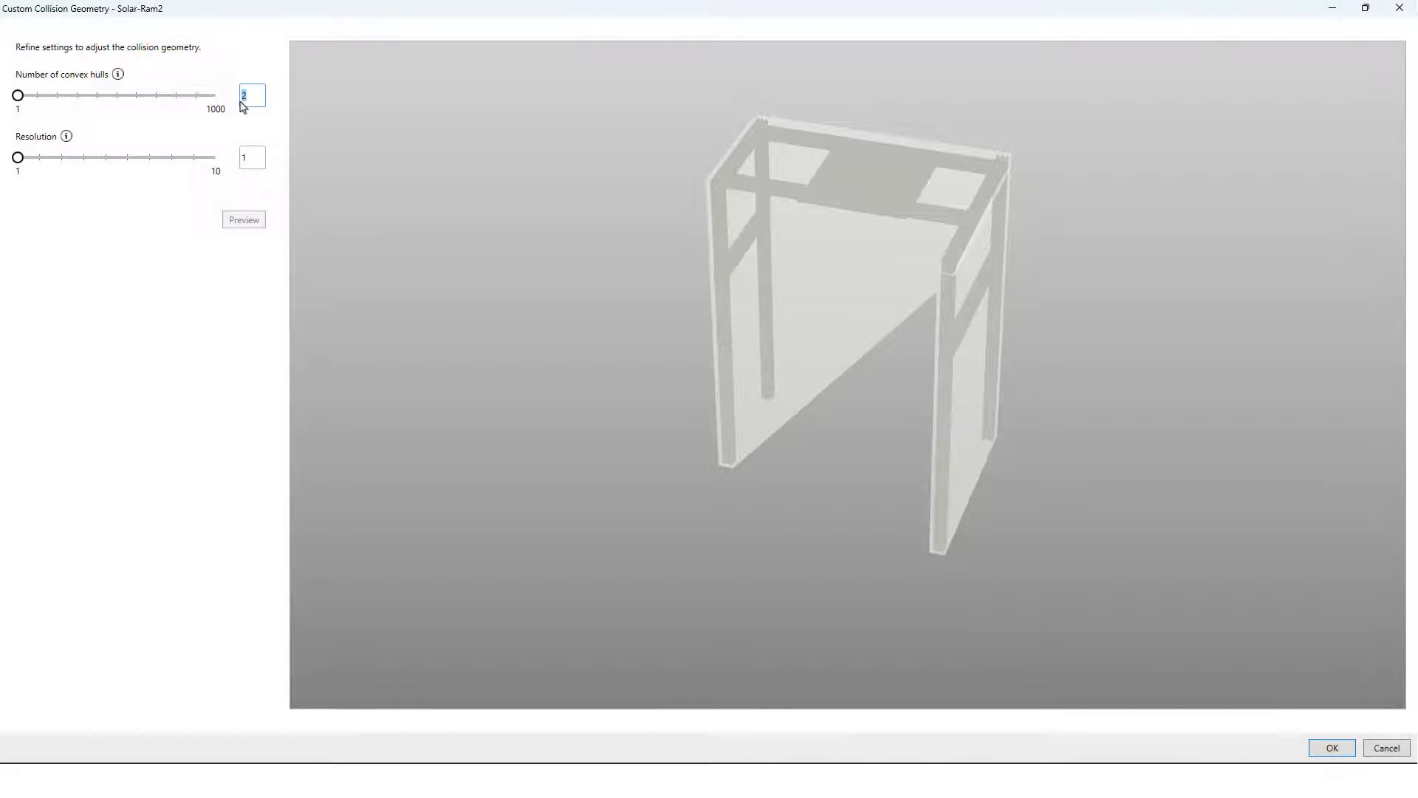
Step: Set the convex hull count to 3, then 4, previewing each result
double_click(243, 98)
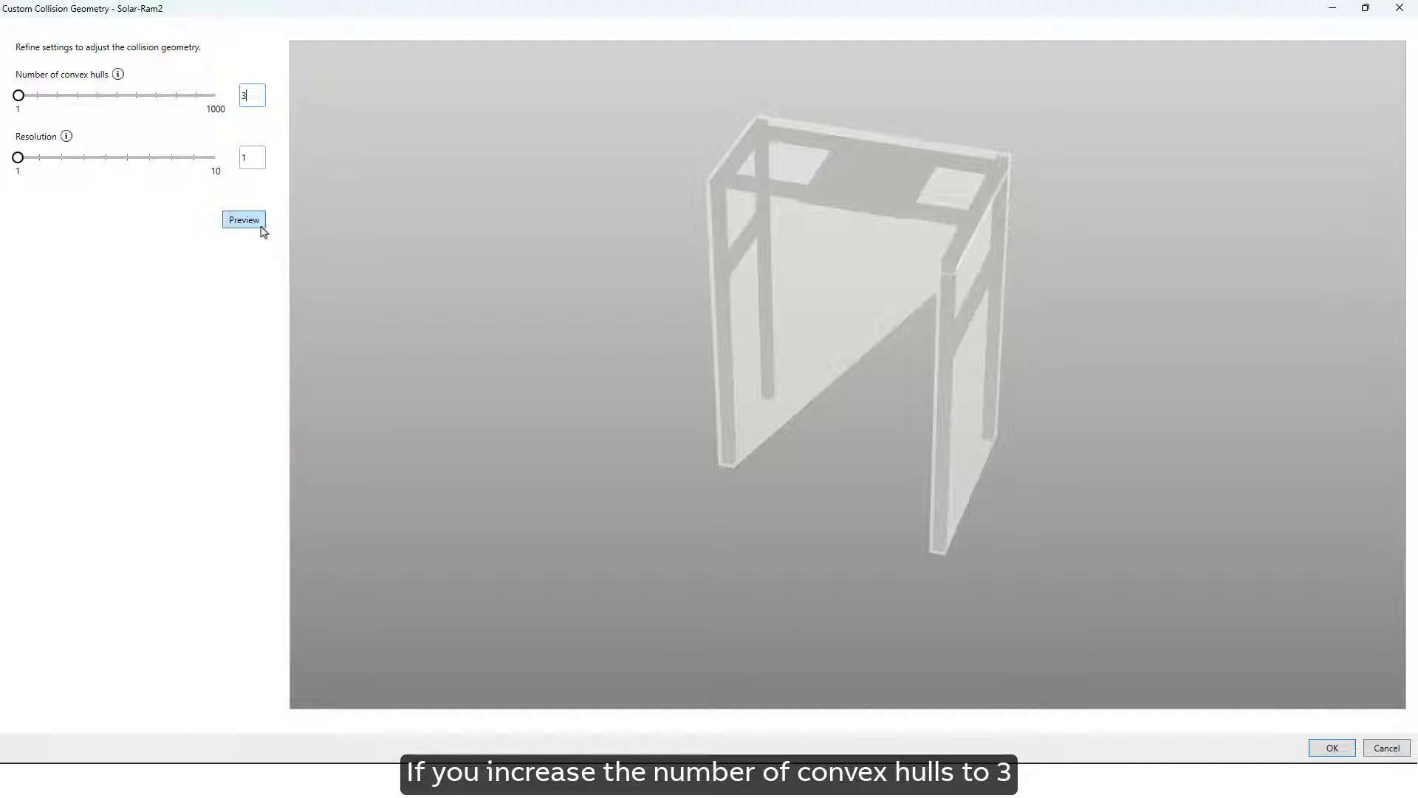
type("3")
left_click(260, 226)
left_click_drag(838, 252, 805, 281)
left_click(247, 95)
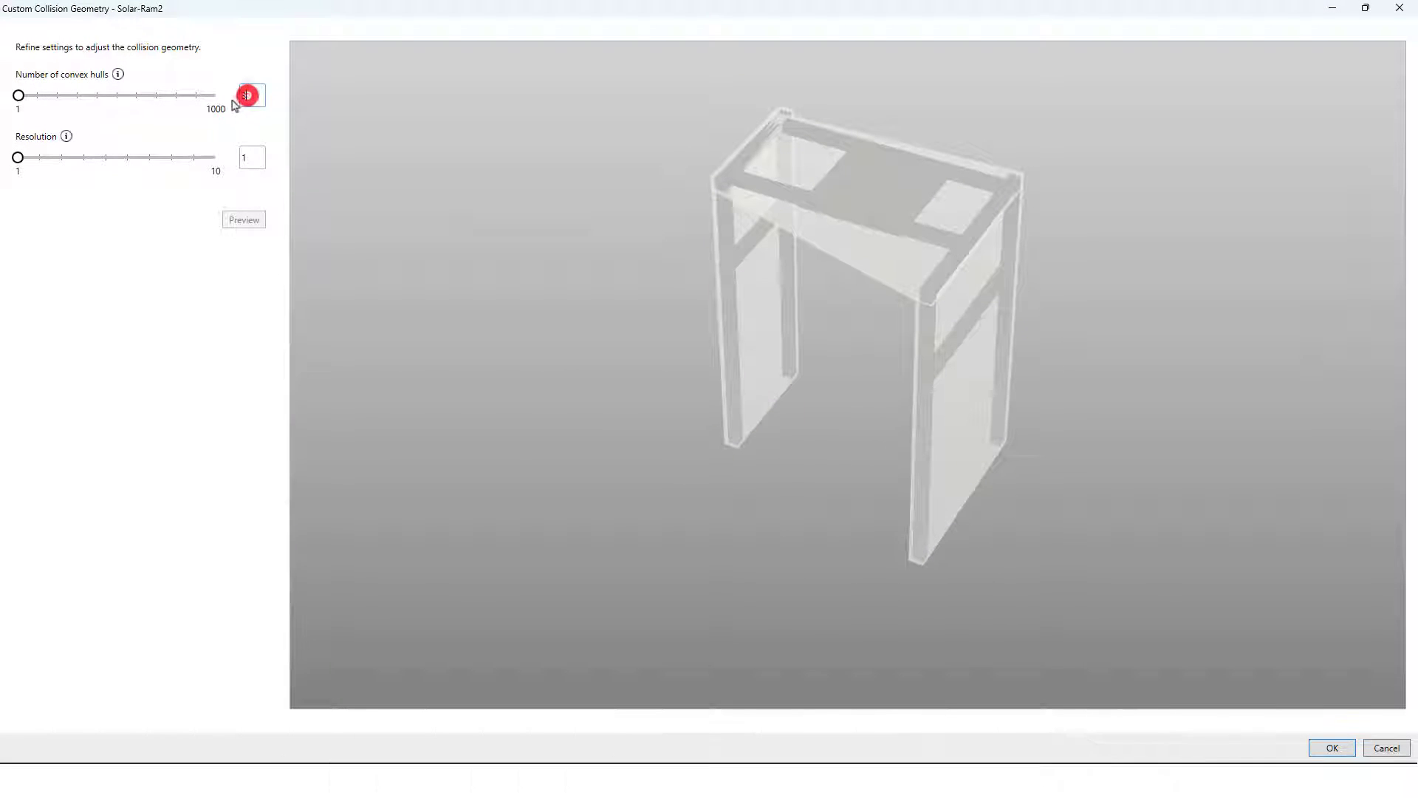
type("4")
left_click(248, 222)
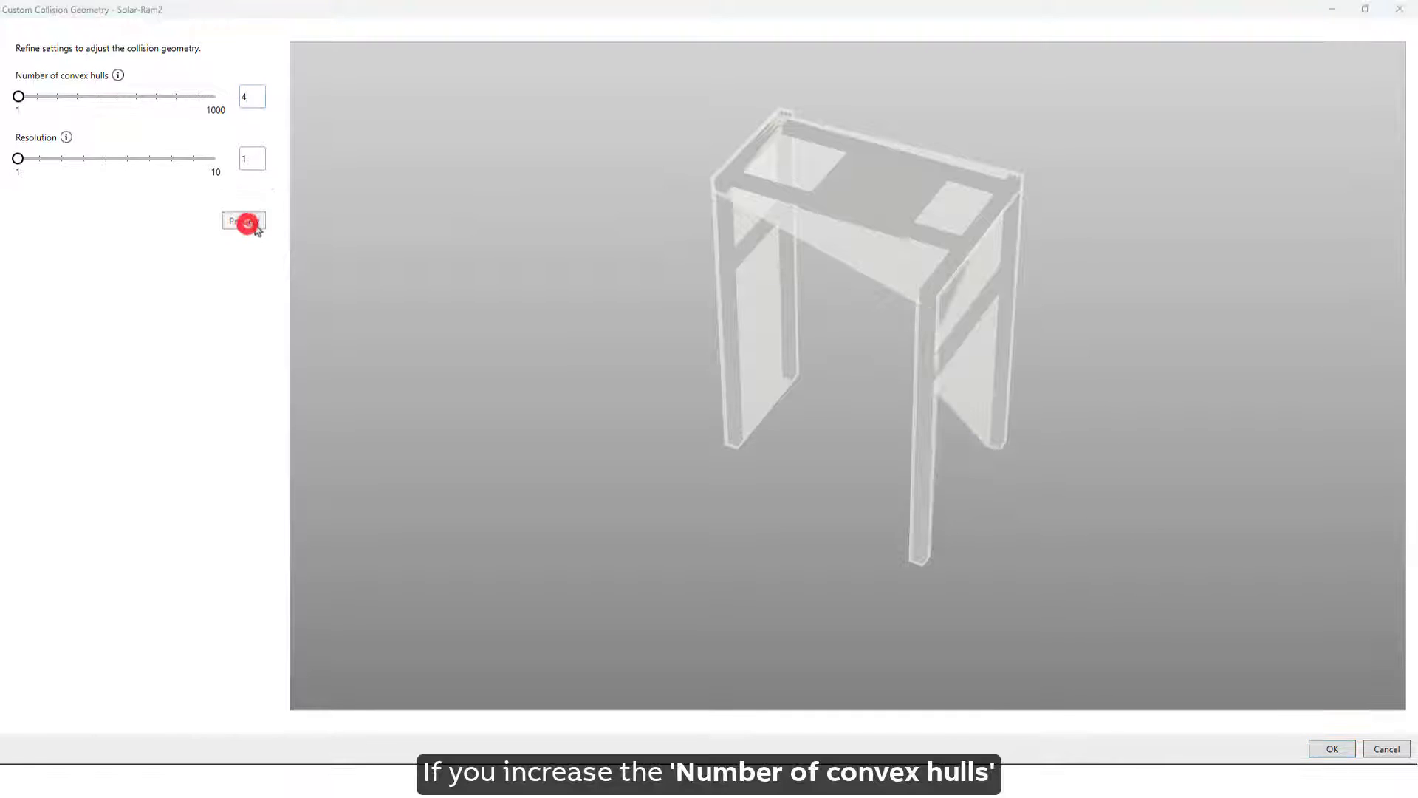
Step: Raise the convex hull count to 8, then 10, previewing each and viewing the frame front-on
left_click(249, 96)
type("8")
left_click(247, 222)
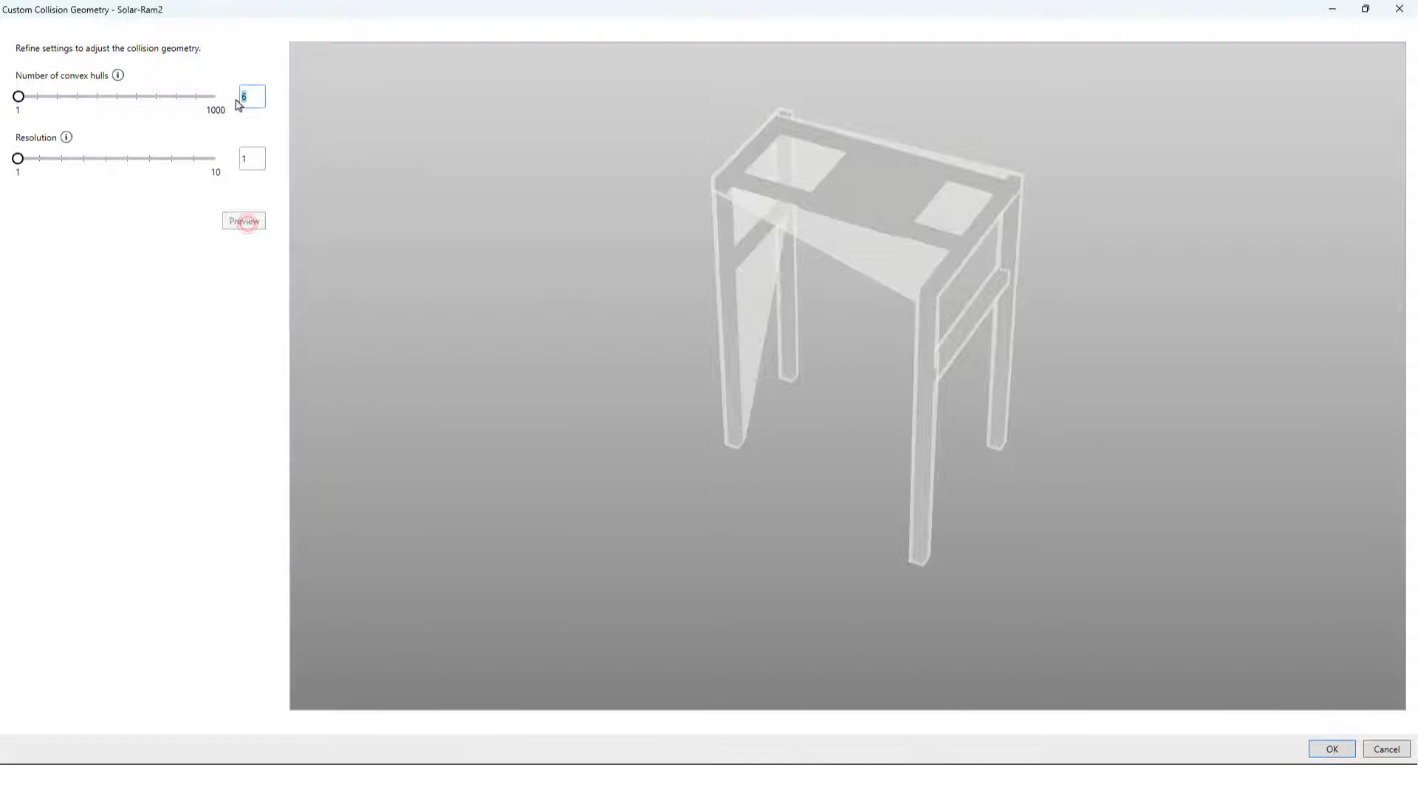
type("10")
left_click(244, 221)
left_click(246, 221)
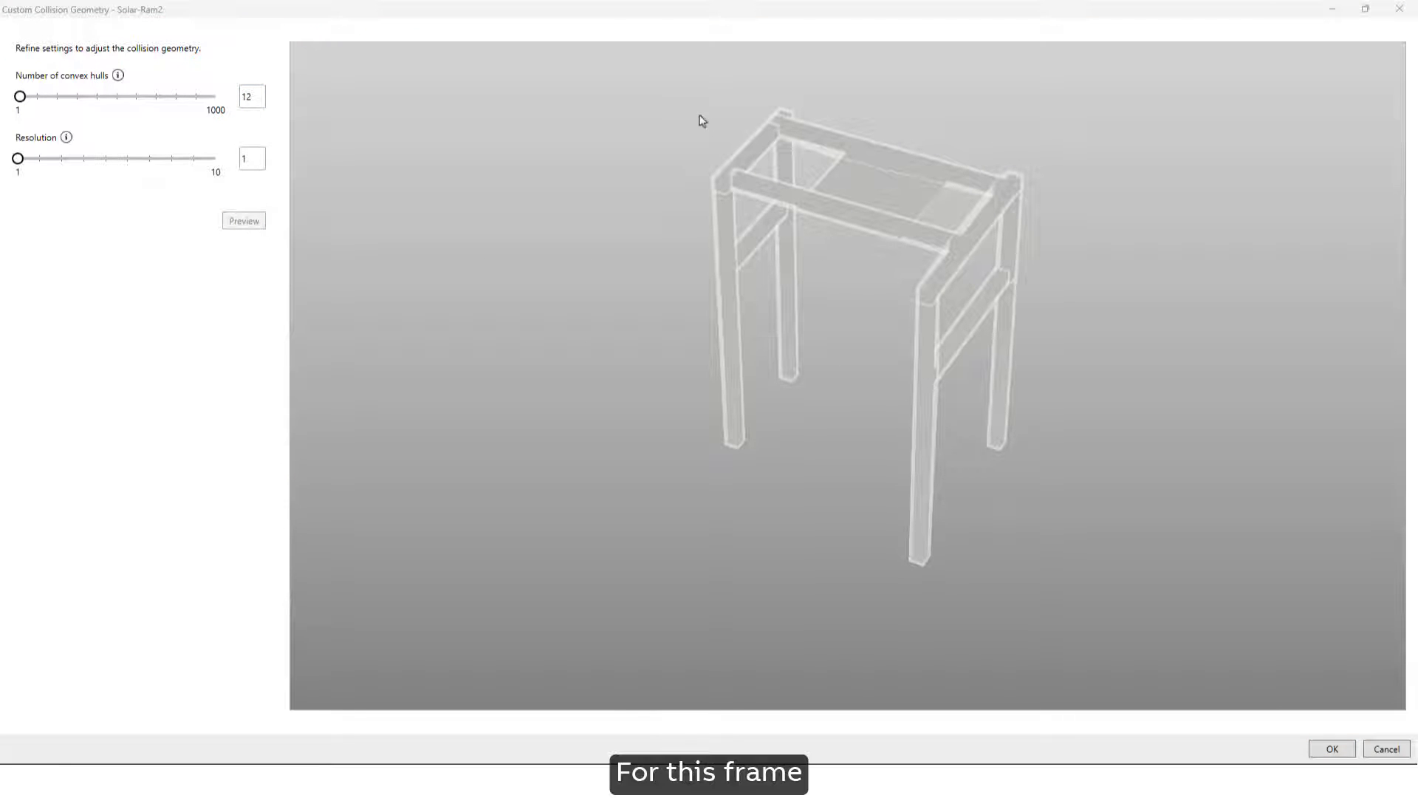
mouse_move(841, 424)
left_mouse_down()
mouse_move(879, 370)
mouse_move(965, 367)
mouse_move(1009, 374)
mouse_move(1010, 446)
mouse_move(1088, 418)
mouse_move(1107, 329)
mouse_move(845, 468)
mouse_move(813, 405)
mouse_move(896, 295)
left_mouse_up()
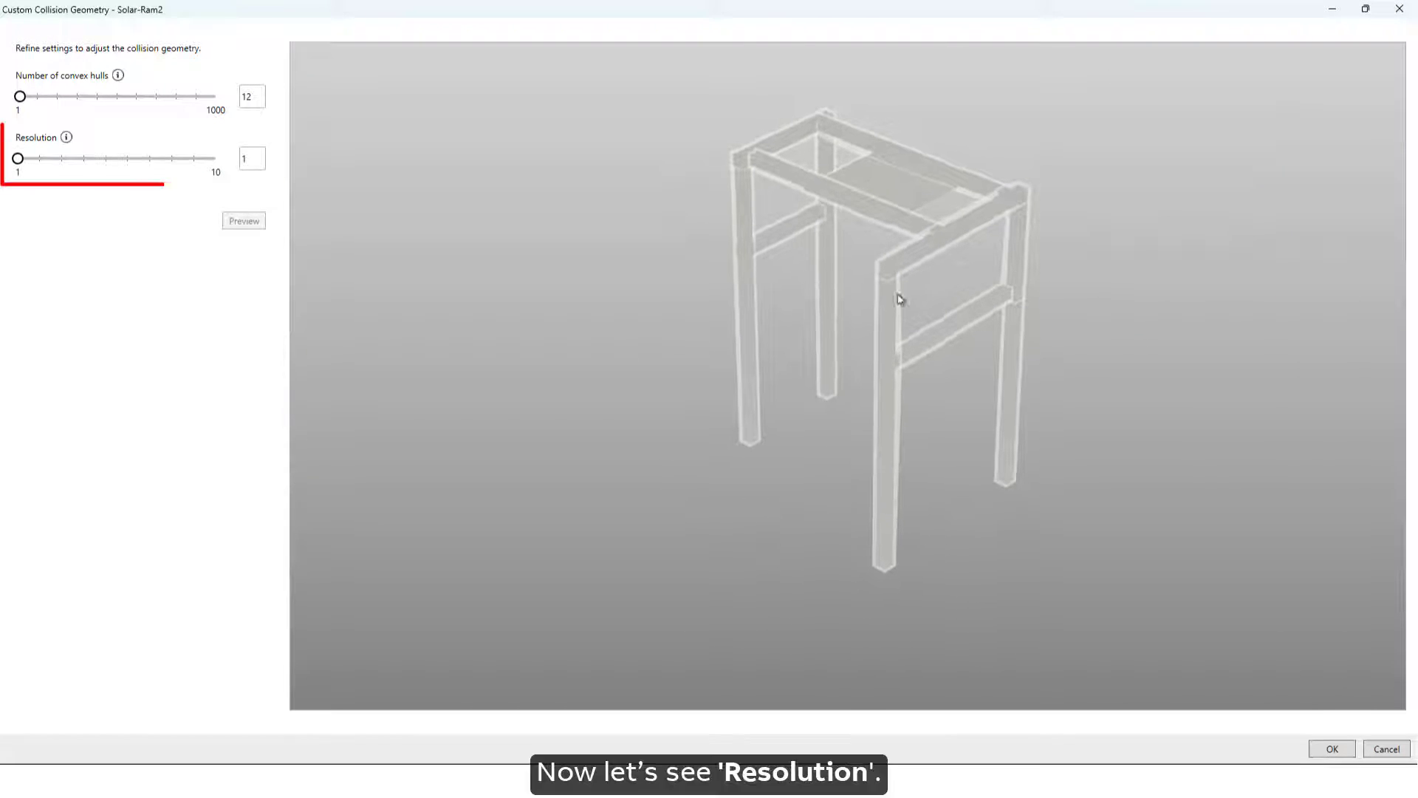
Step: Pan along the frame's legs and preview the hulls at resolution 2
scroll(925, 366, "up", 3)
scroll(894, 436, "up", 2)
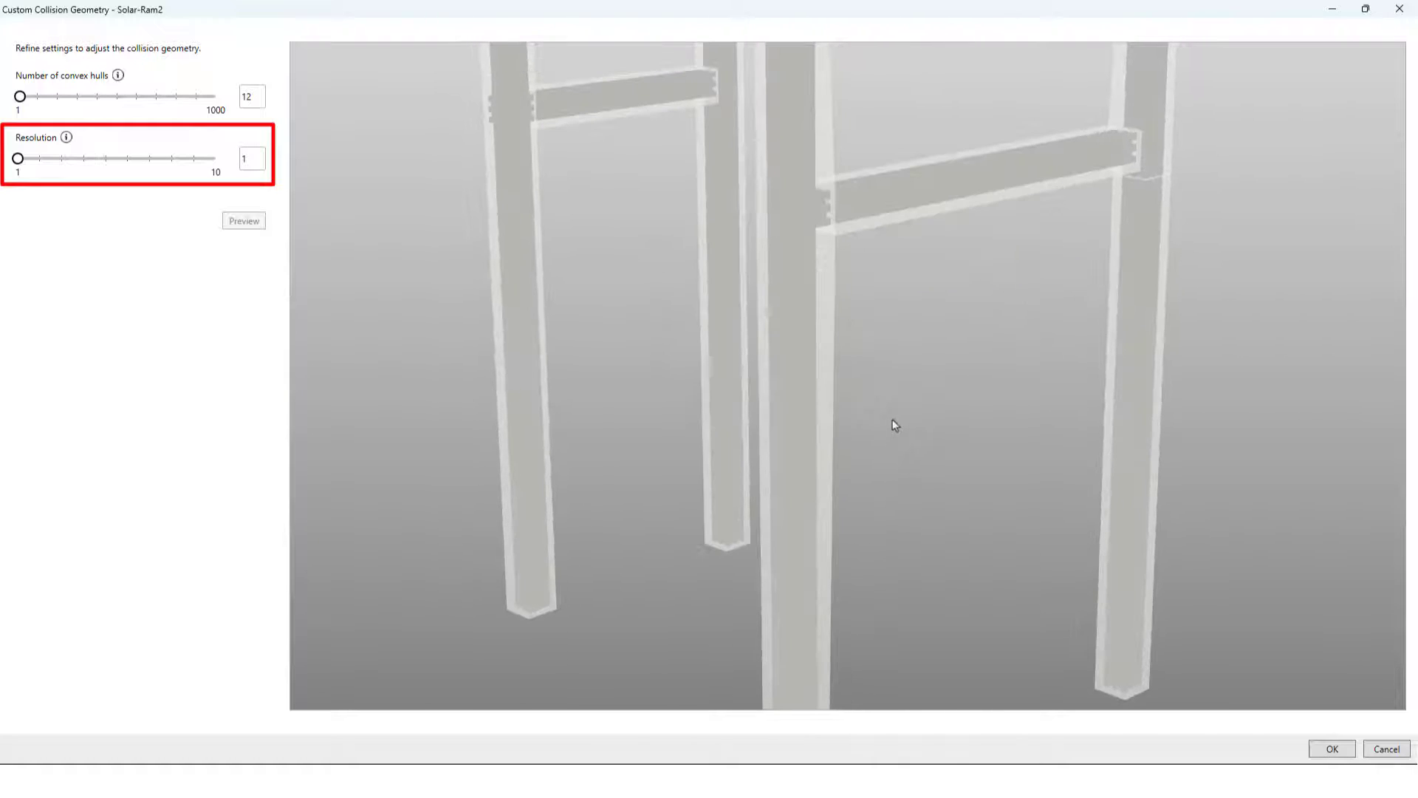
middle_click_drag(893, 437, 889, 347)
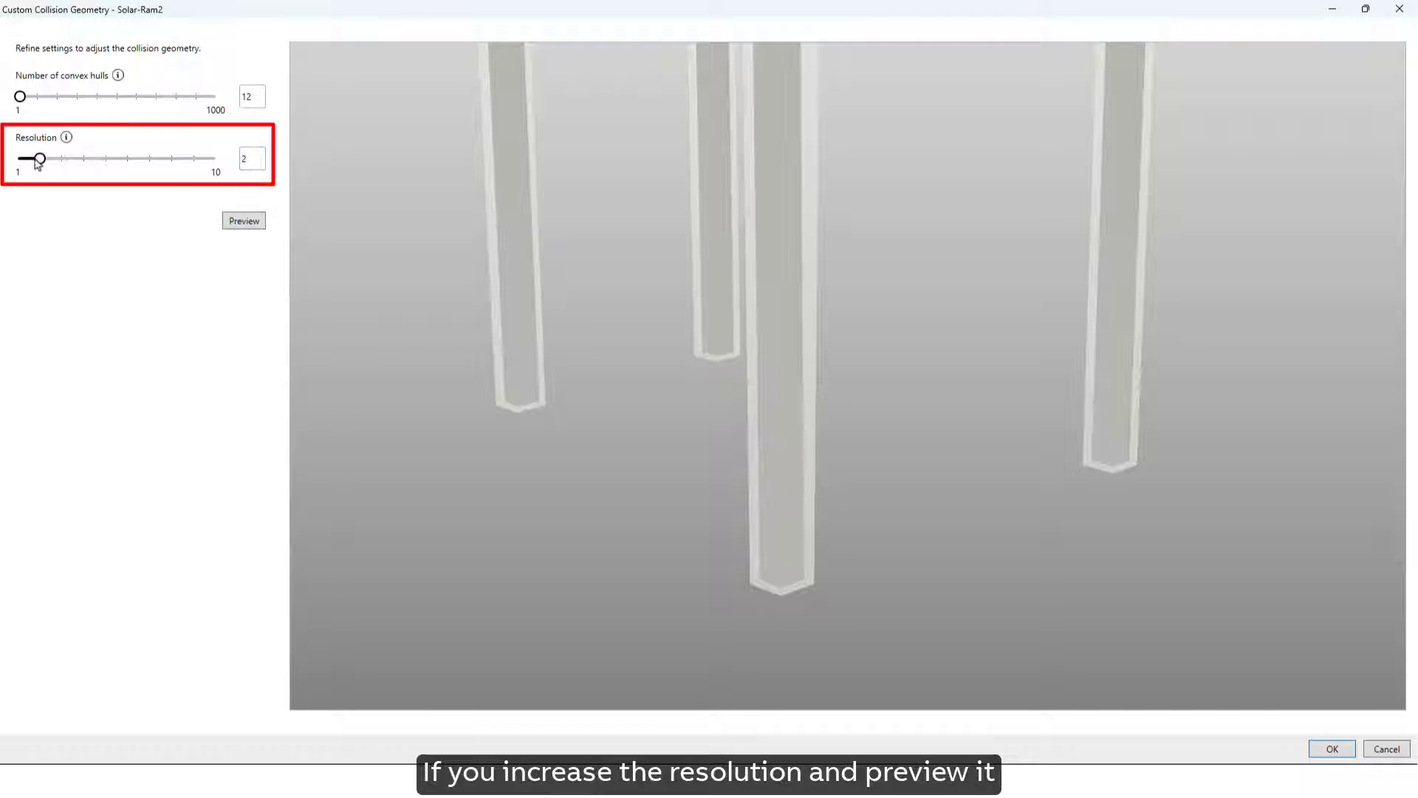
left_click(246, 221)
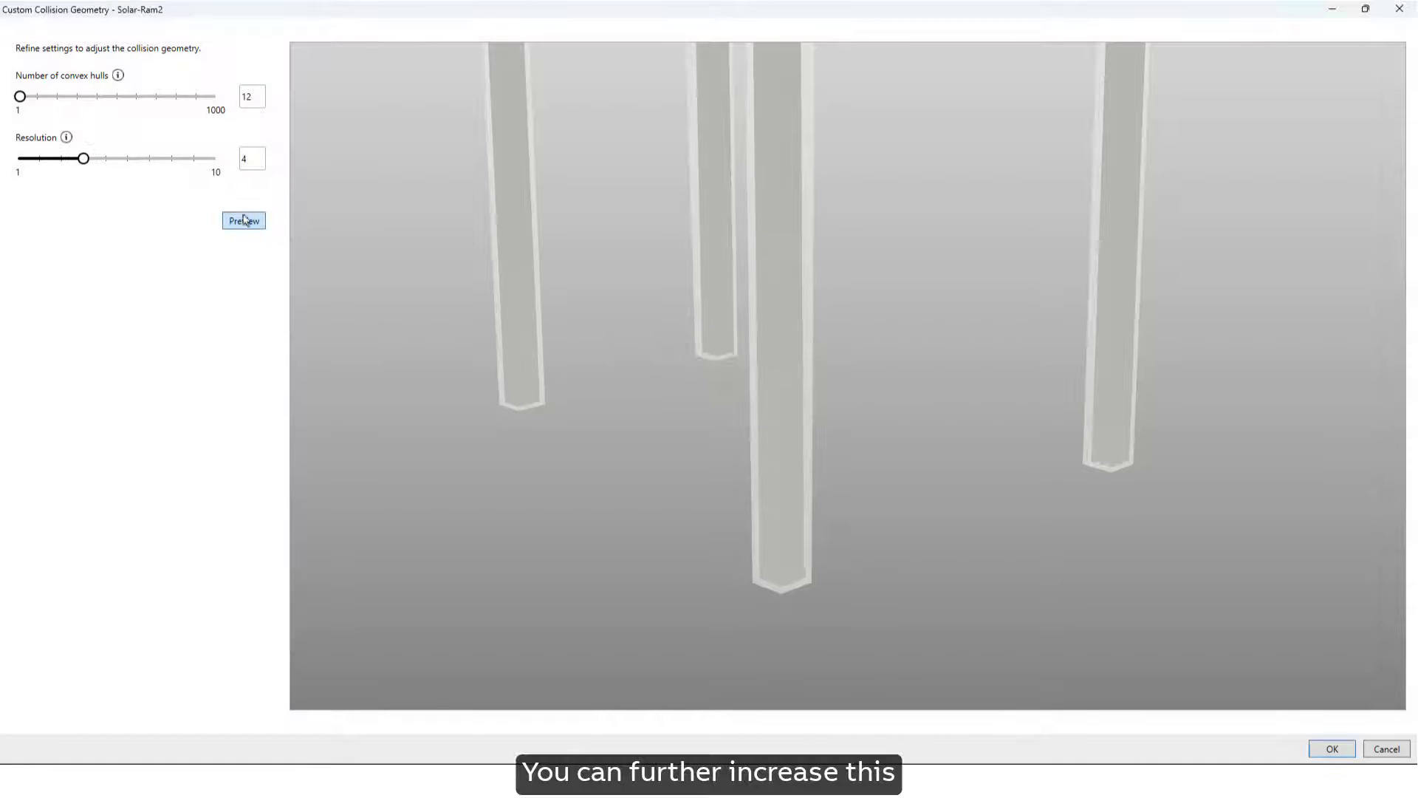
left_click(244, 221)
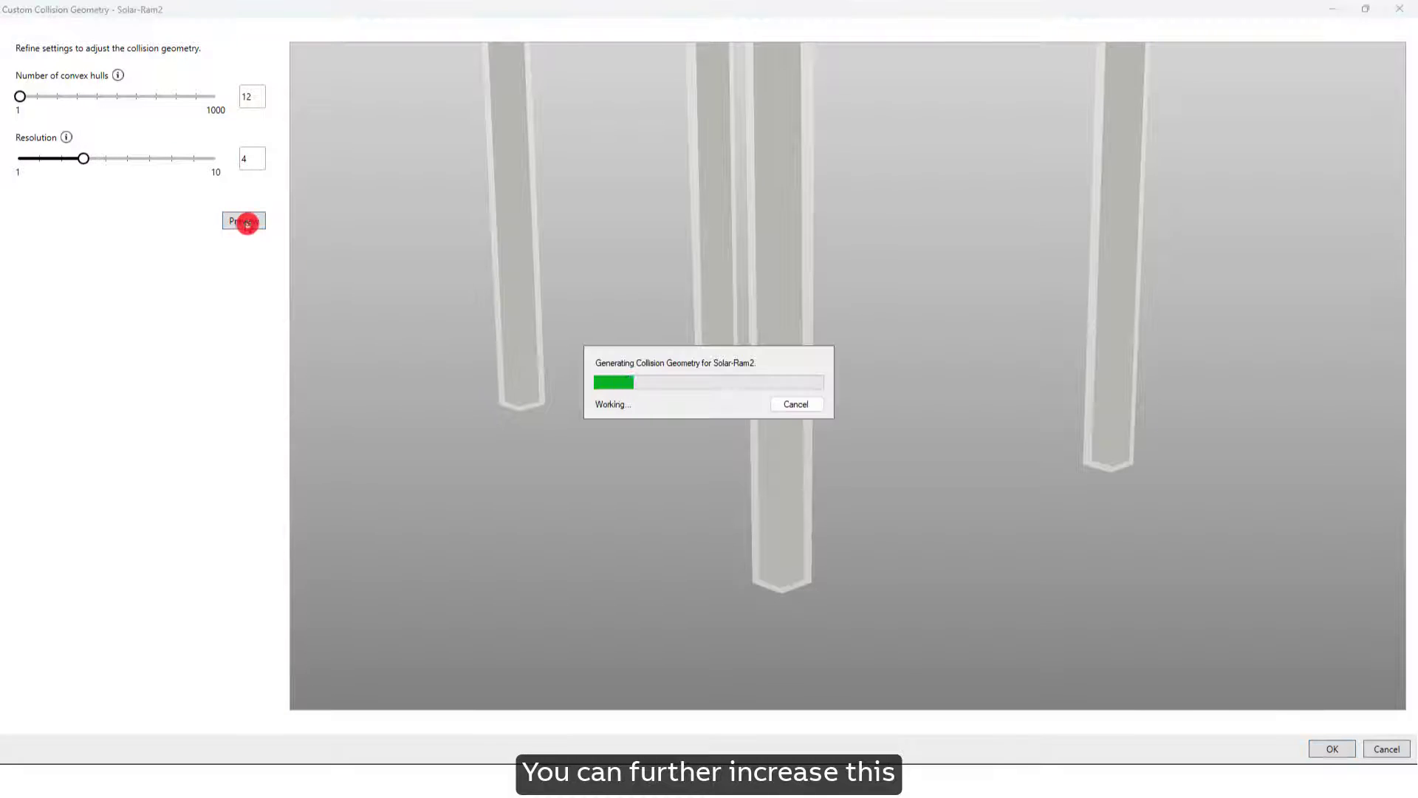
Step: Raise the Resolution to 5, then to its maximum 10, previewing each and viewing the whole frame
left_click(104, 159)
left_click(246, 222)
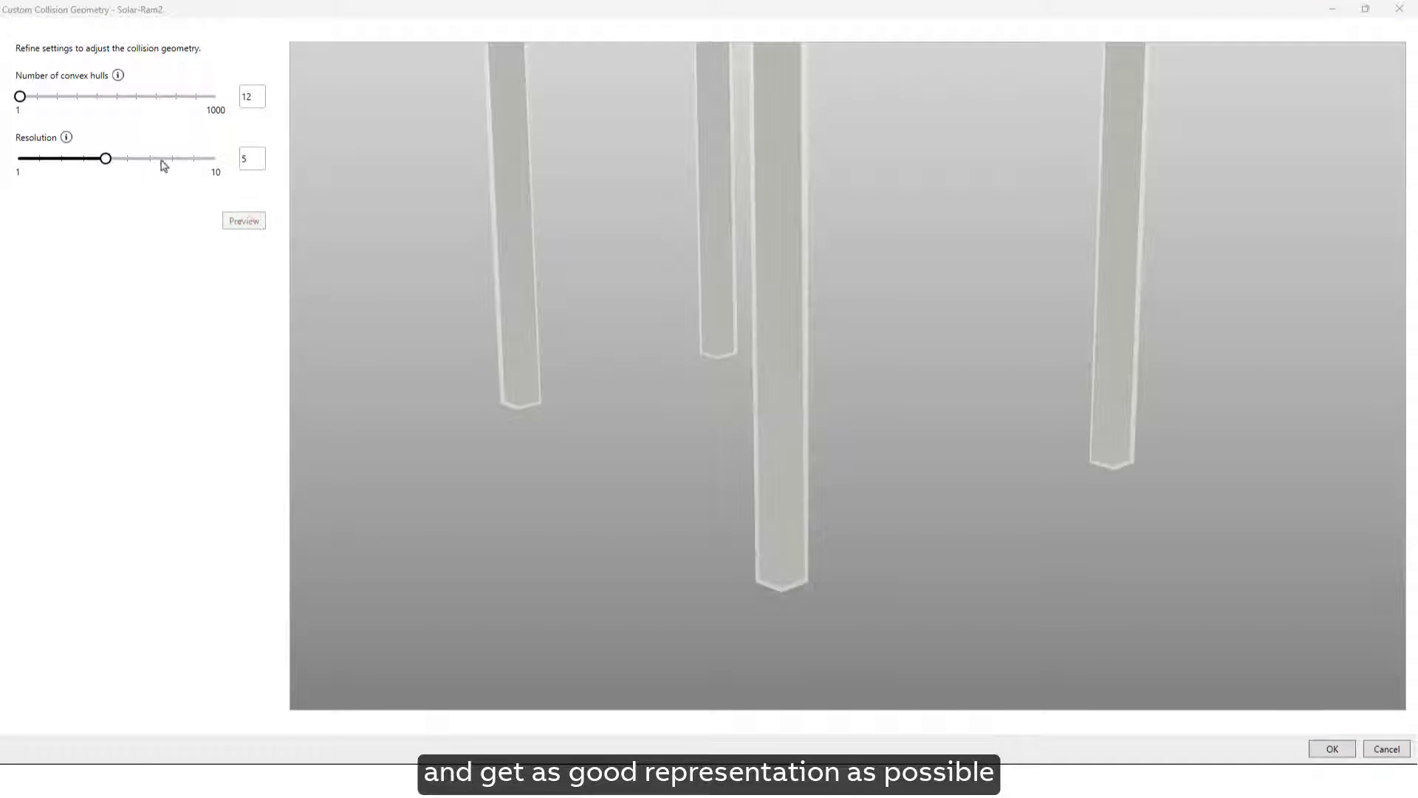
left_click(215, 164)
left_click(215, 164)
left_click(215, 164)
left_click(246, 221)
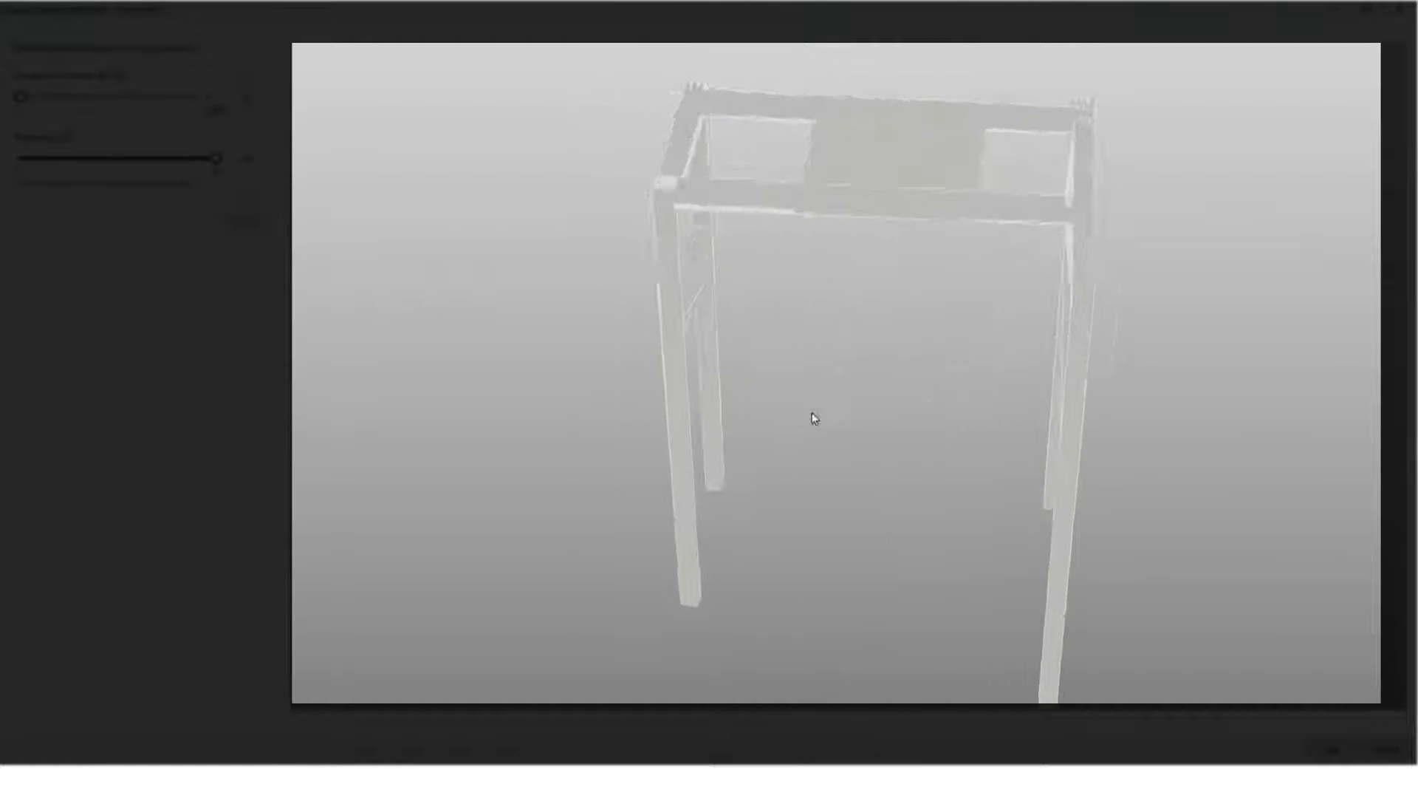
mouse_move(825, 378)
left_mouse_down()
mouse_move(751, 389)
mouse_move(840, 396)
left_mouse_up()
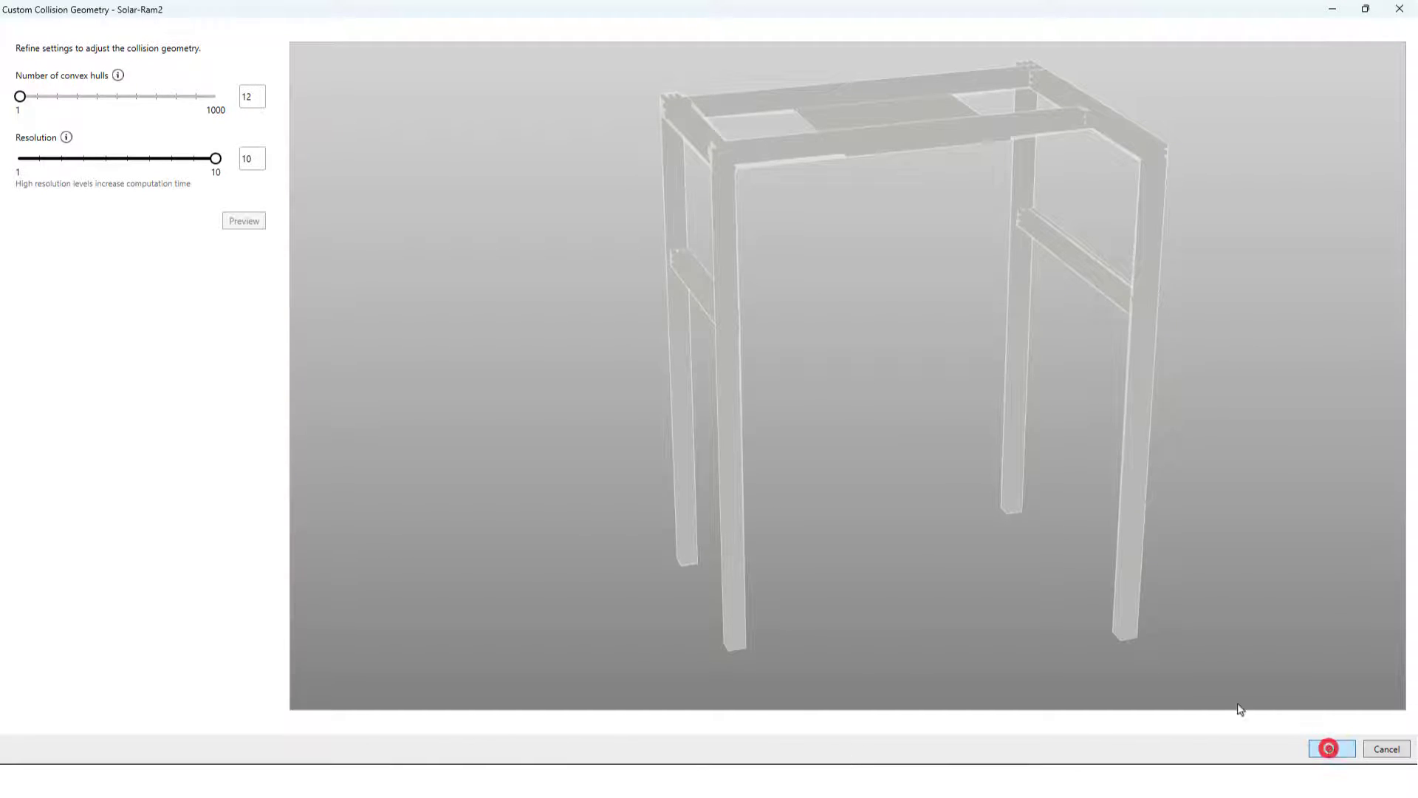
Step: Apply Solar-Ram2's custom geometry and include SolarPanelBuffer in collision free path planning
left_click(1330, 748)
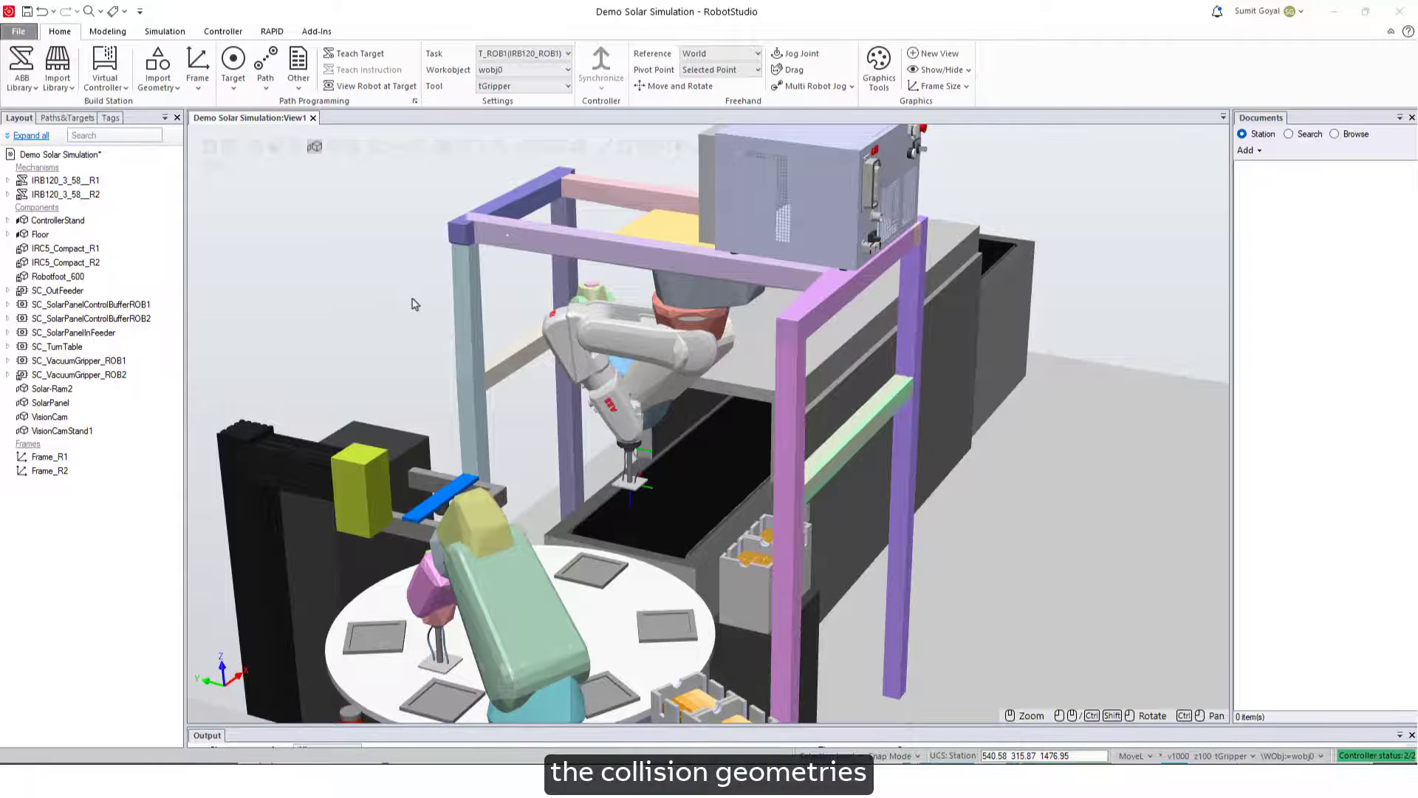
mouse_move(413, 299)
left_mouse_down("ctrl+shift")
mouse_move(441, 311)
mouse_move(411, 296)
left_mouse_up("ctrl+shift")
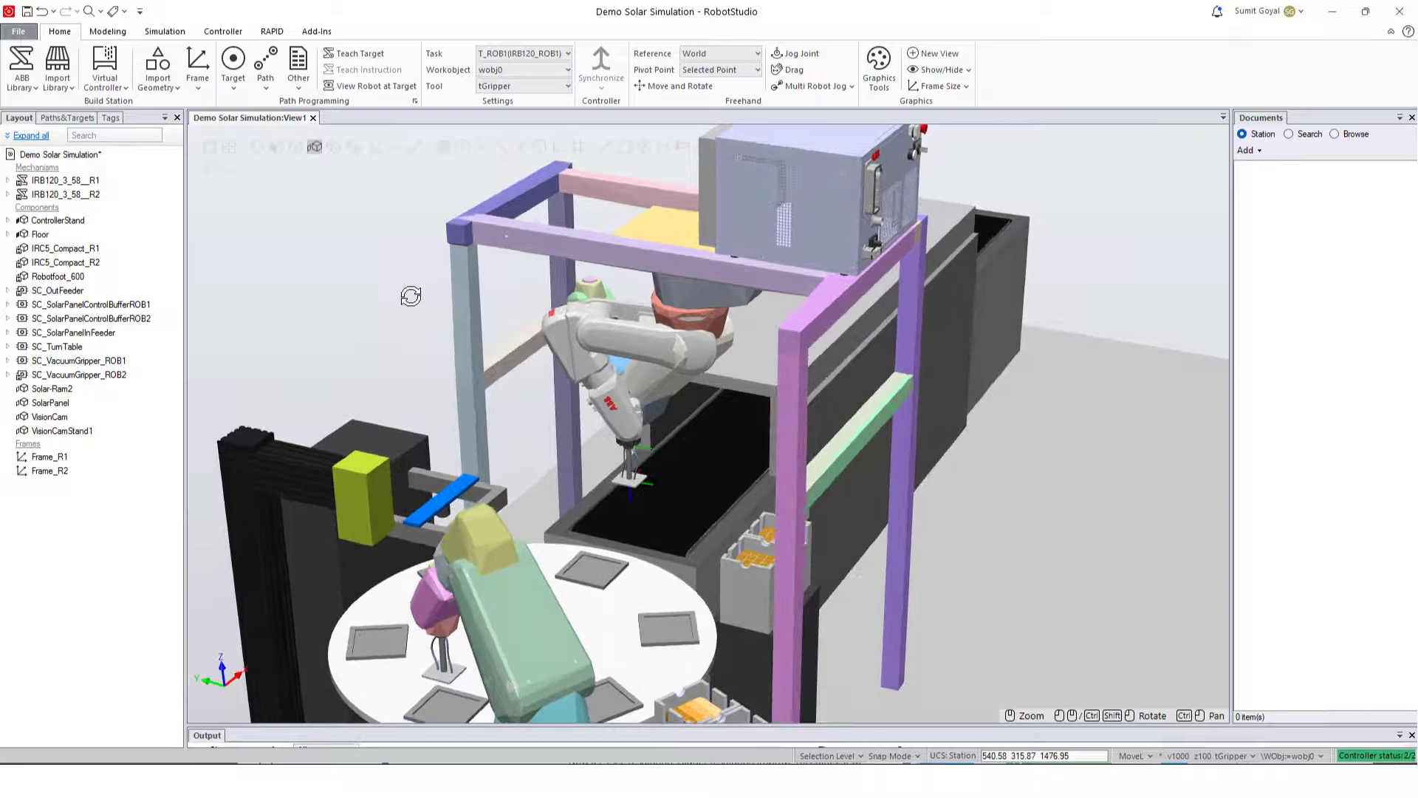
left_click(724, 582)
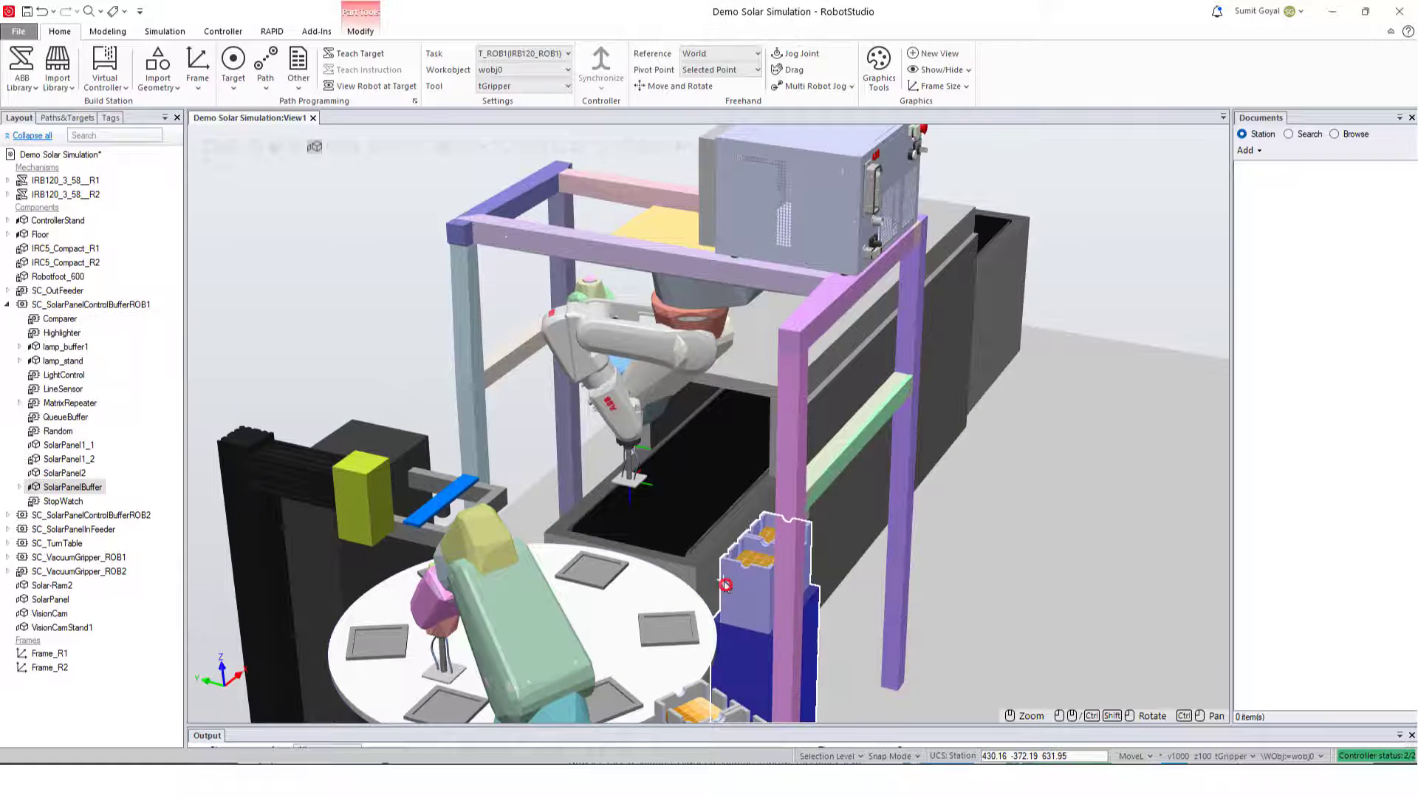
right_click(84, 489)
mouse_move(136, 361)
left_click(211, 363)
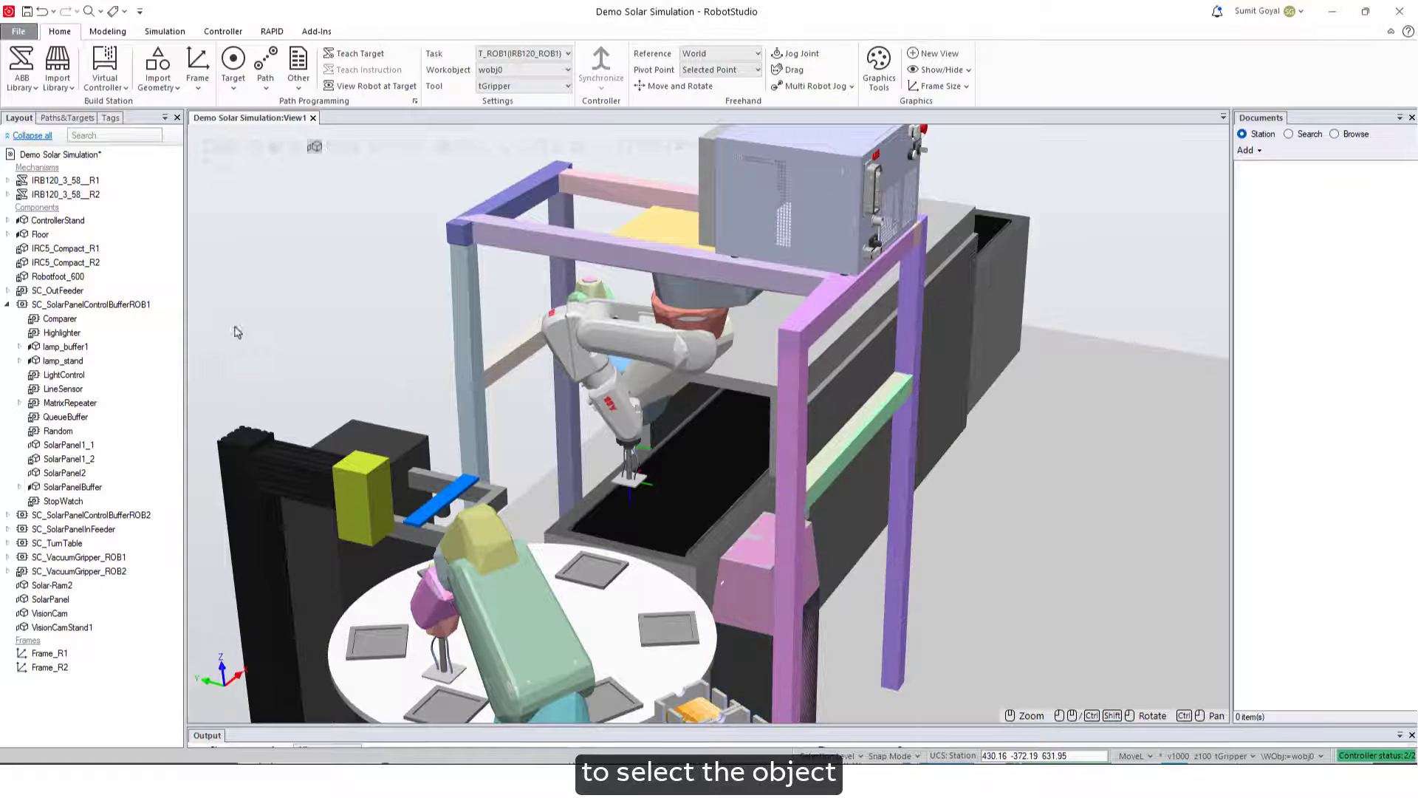
Step: Give SolarPanelBuffer a custom collision geometry, preview its 64 hulls at resolution 1, and apply
right_click(747, 234)
mouse_move(857, 517)
mouse_move(960, 527)
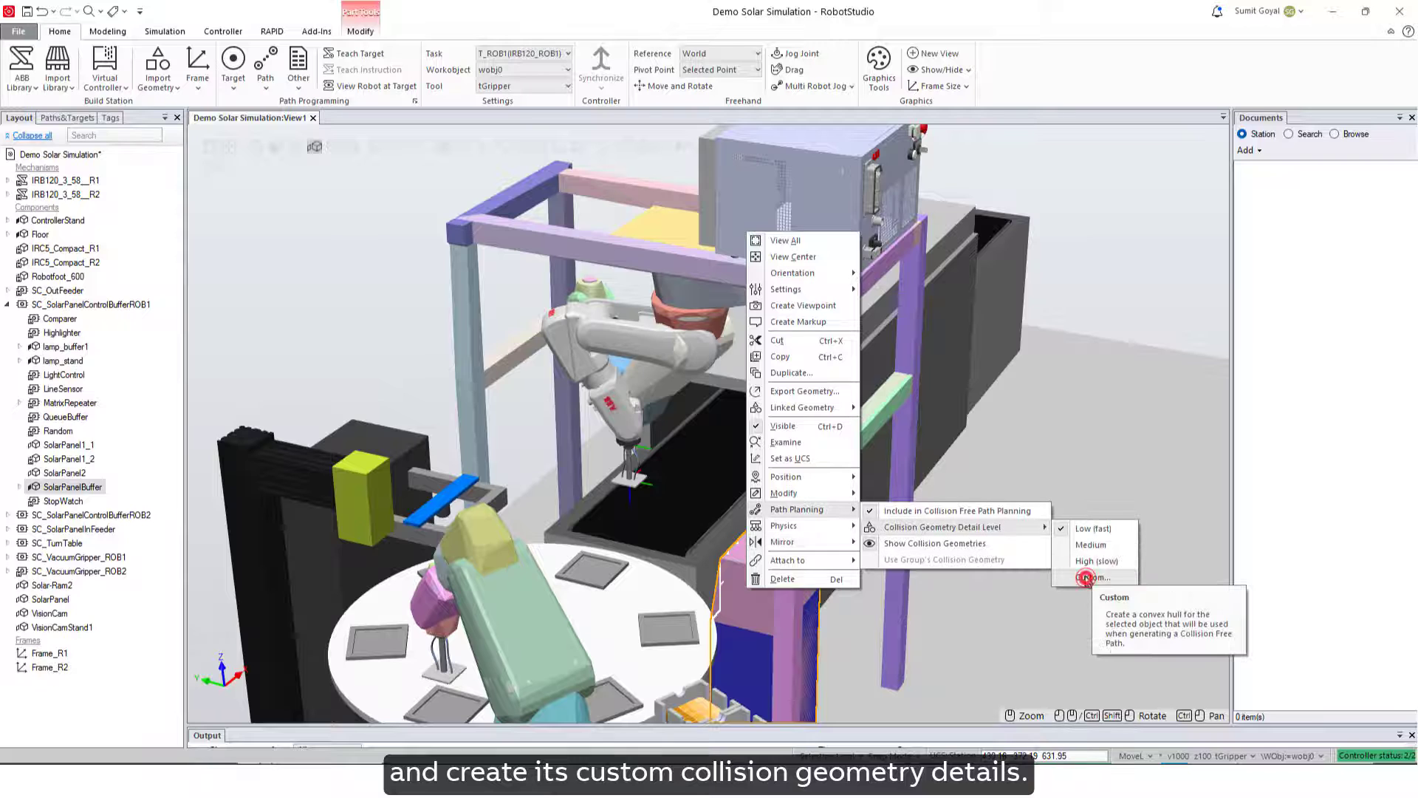
left_click(1082, 578)
left_click(984, 245)
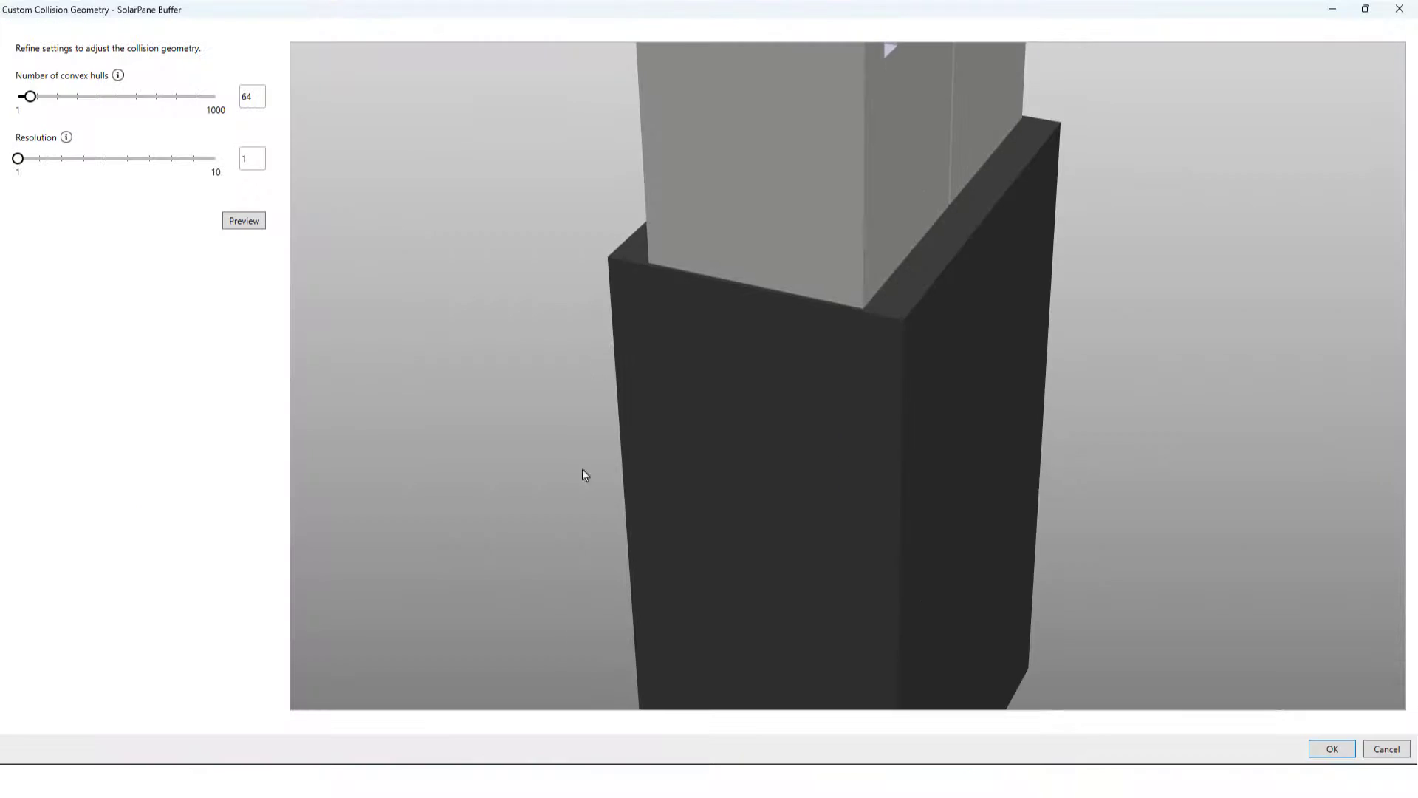
left_click(244, 220)
left_click_drag(779, 337, 835, 348)
scroll(736, 298, "up", 5)
scroll(736, 297, "down", 5)
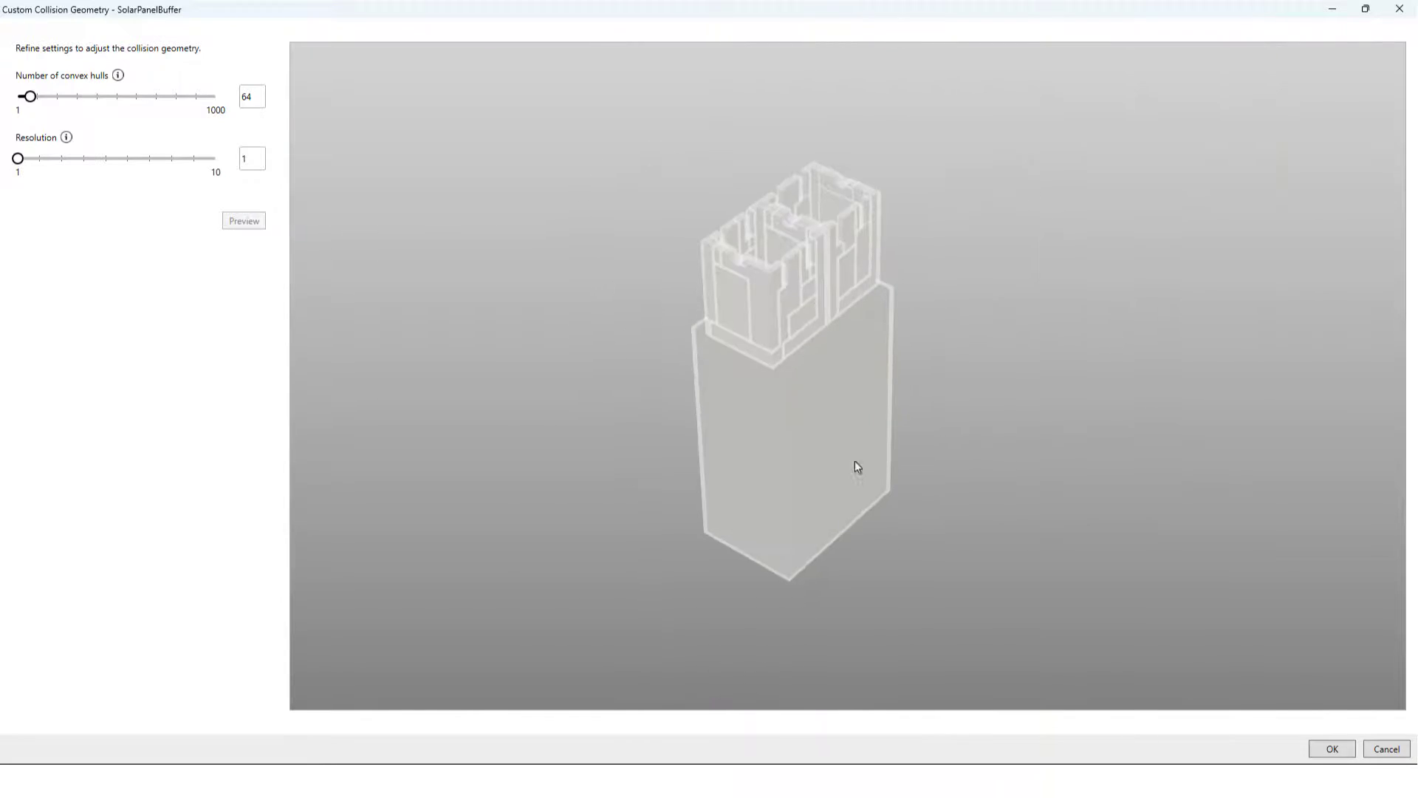
left_click(1332, 748)
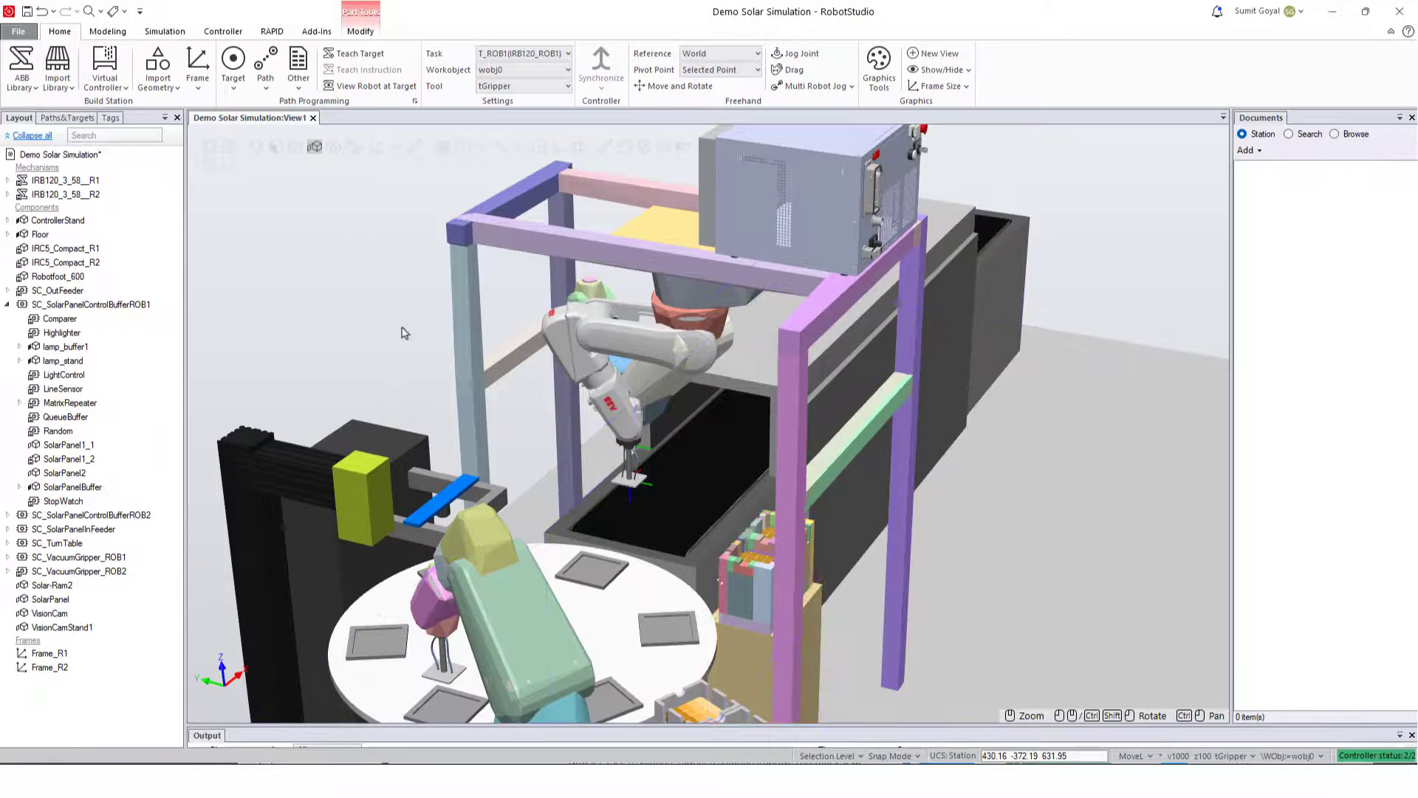
mouse_move(871, 564)
left_mouse_down("ctrl+shift")
mouse_move(849, 561)
mouse_move(881, 561)
left_mouse_up("ctrl+shift")
left_click_drag(1041, 465, 960, 517, "ctrl+shift")
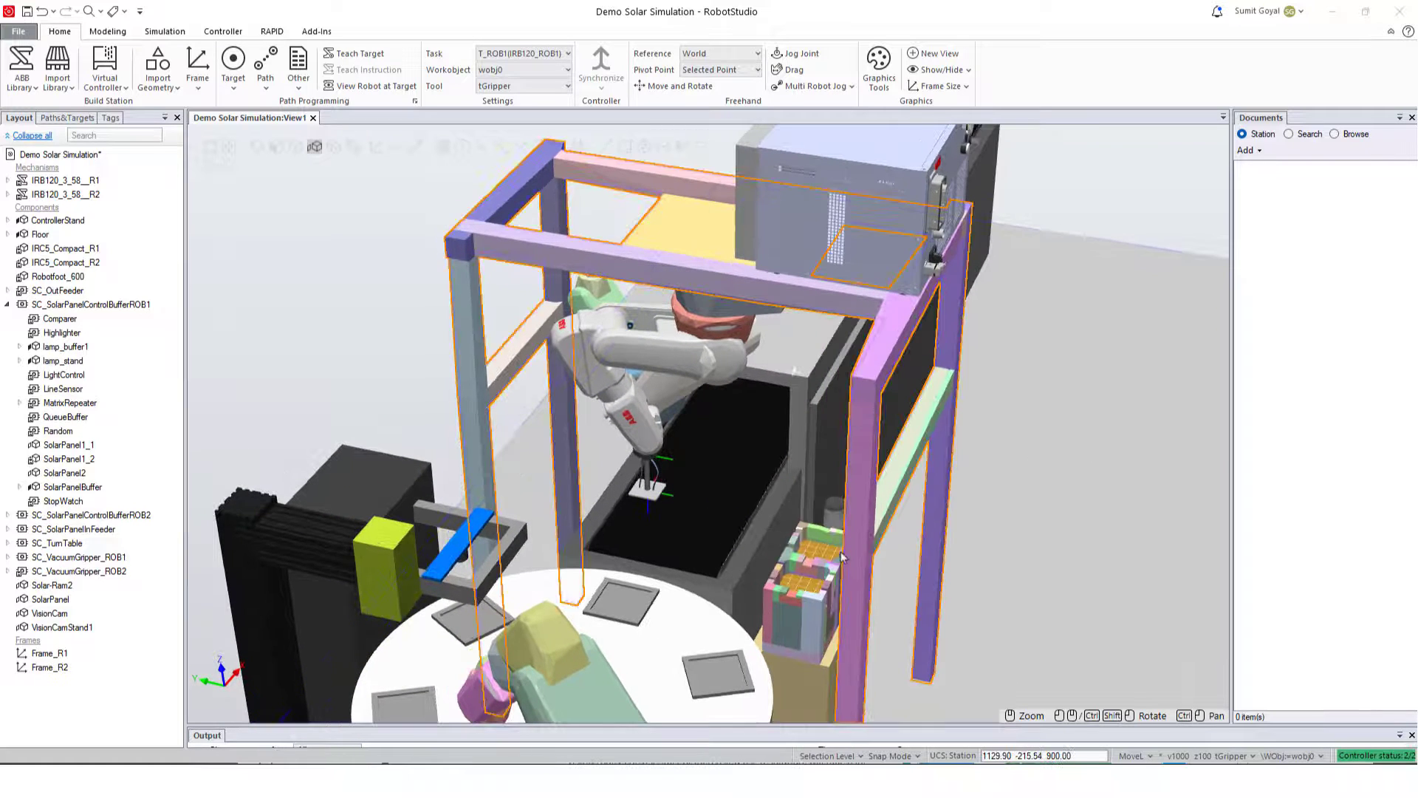
right_click(772, 606)
mouse_move(872, 526)
mouse_move(1053, 547)
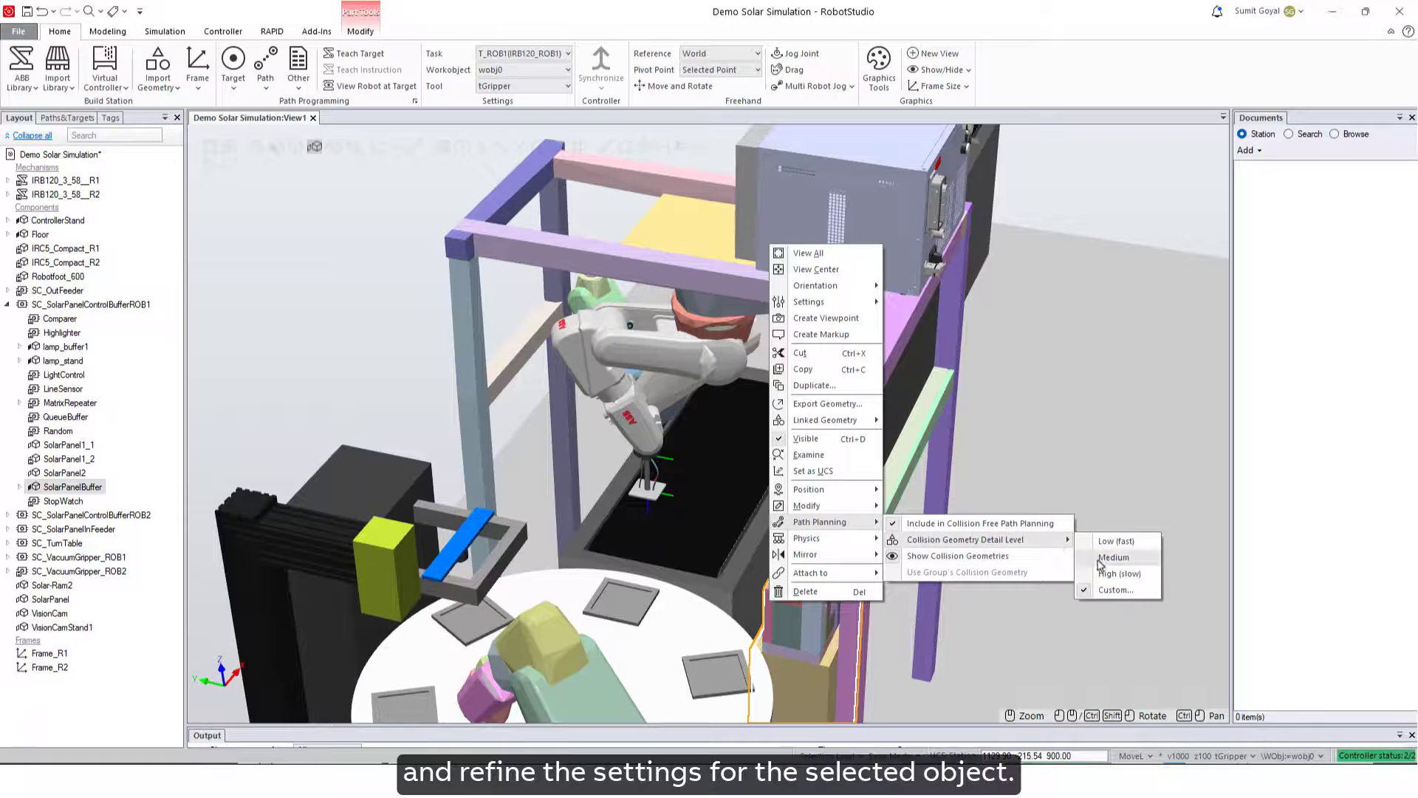
left_click(1099, 590)
left_click(1004, 583)
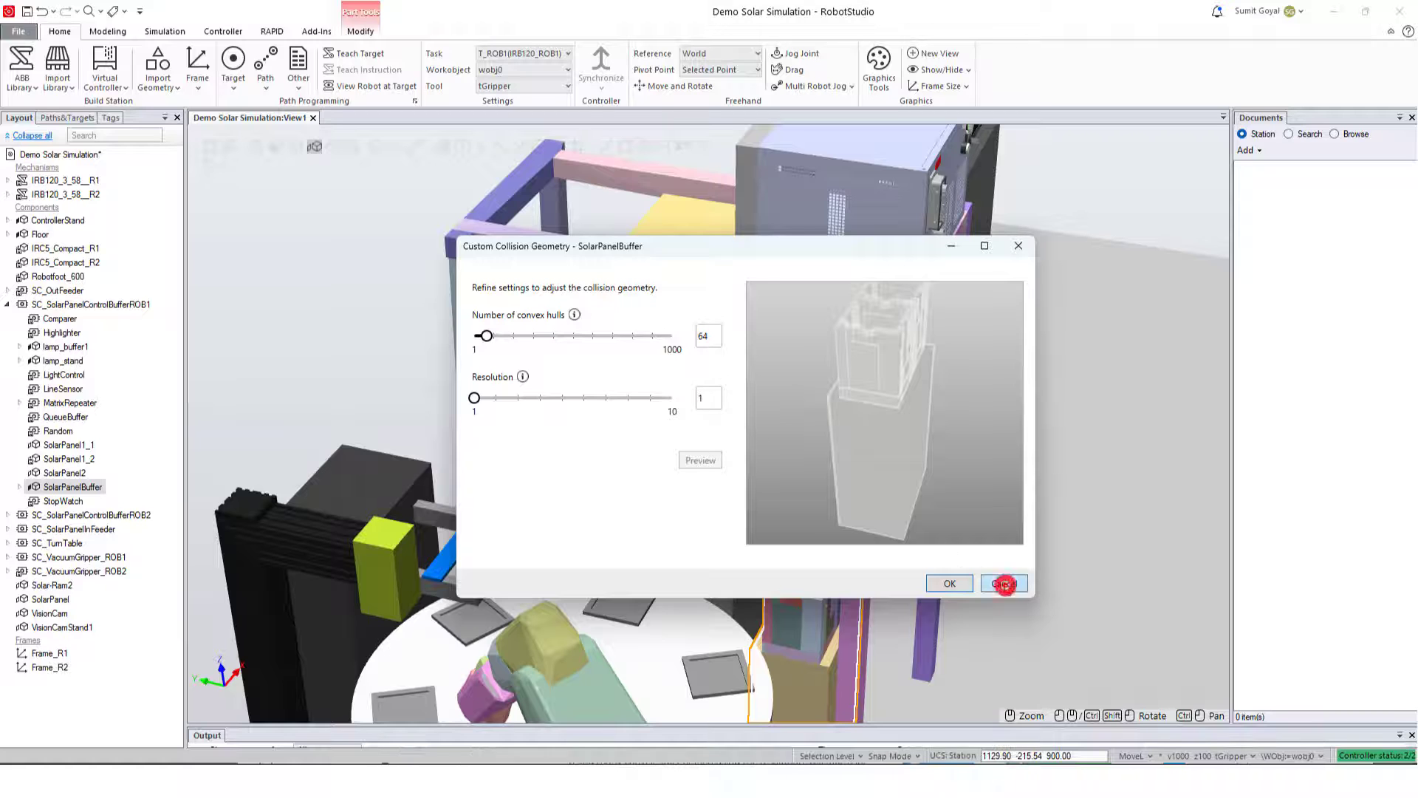
right_click(474, 334)
mouse_move(521, 625)
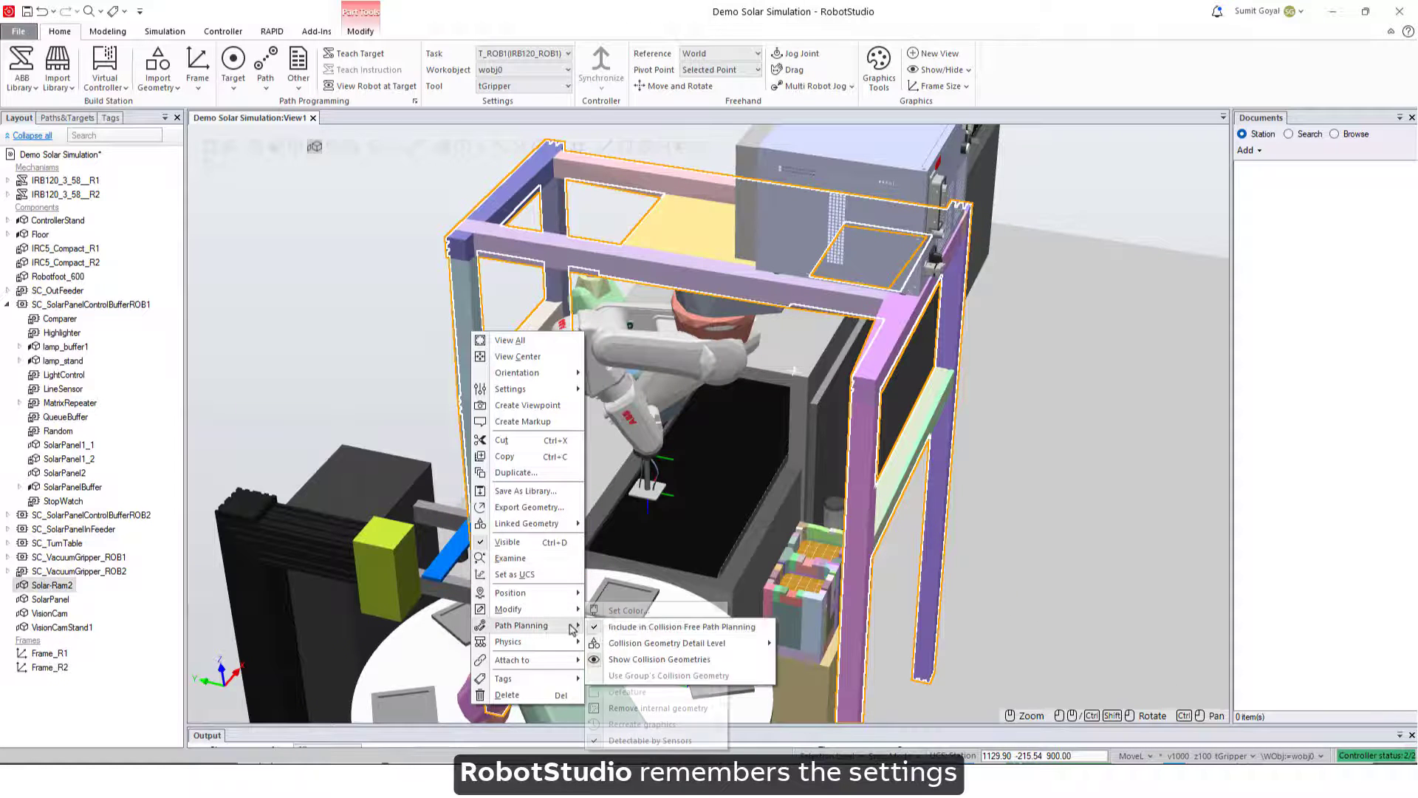
mouse_move(739, 640)
left_click(810, 695)
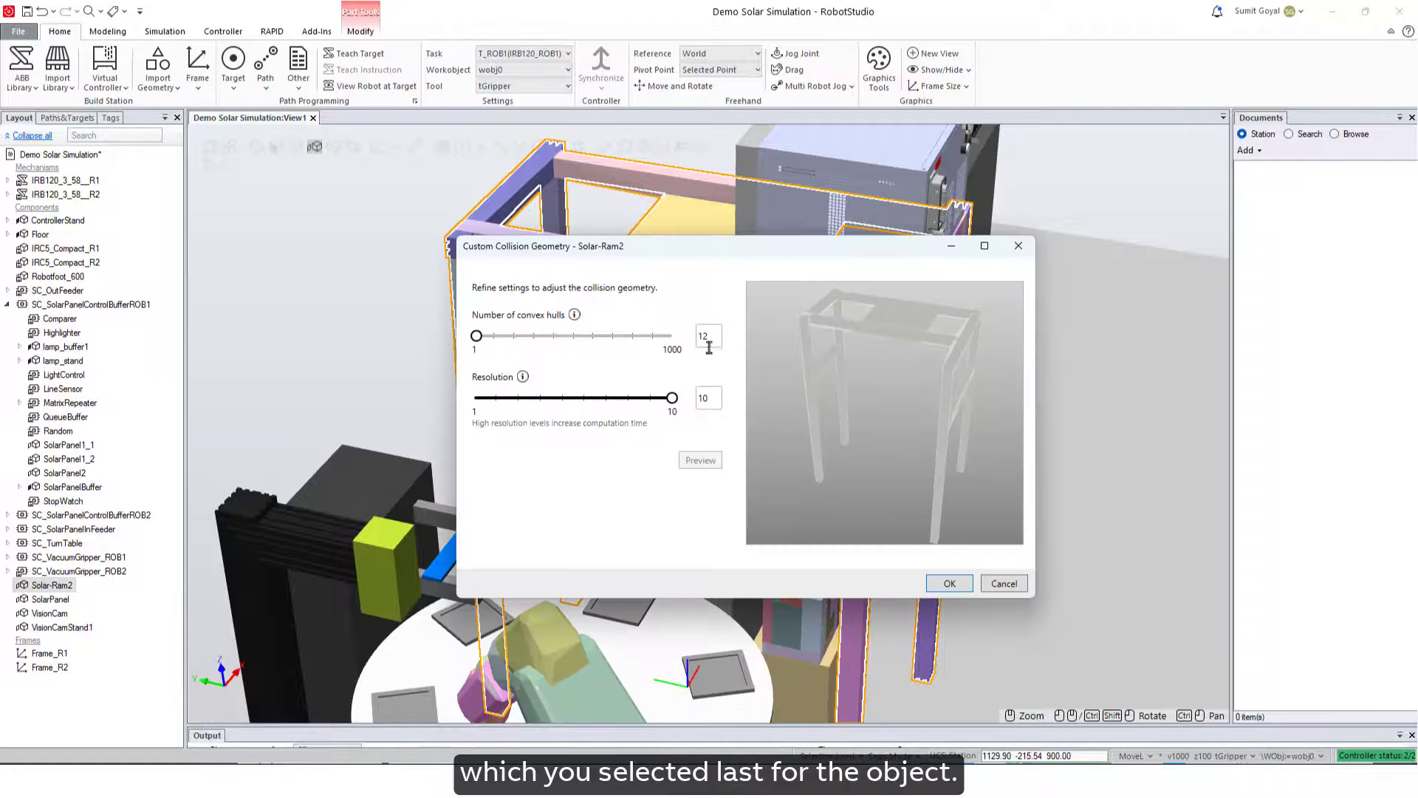
left_click(998, 585)
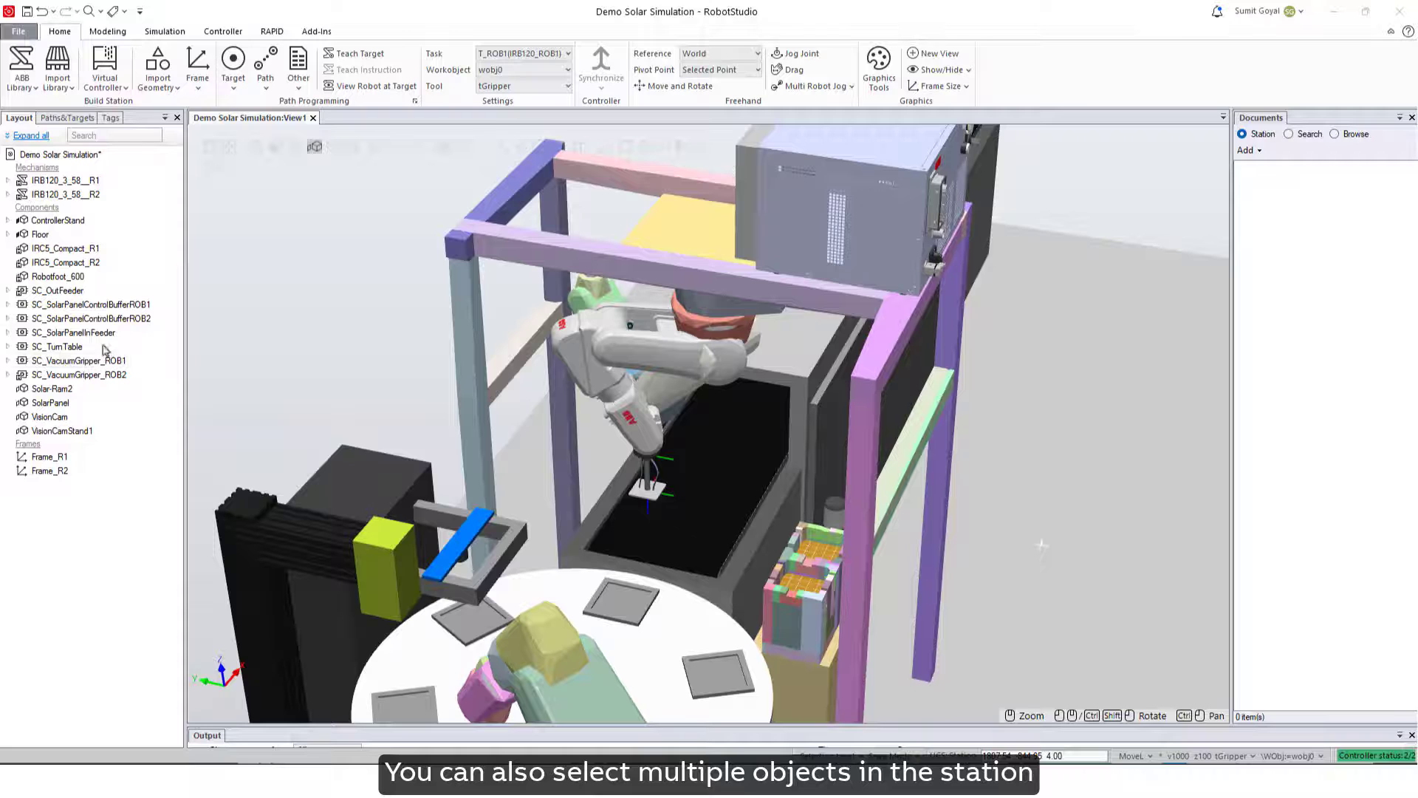
Step: Include SC_SolarPanelInFeeder and SC_TurnTable together in collision free path planning
left_click(74, 333)
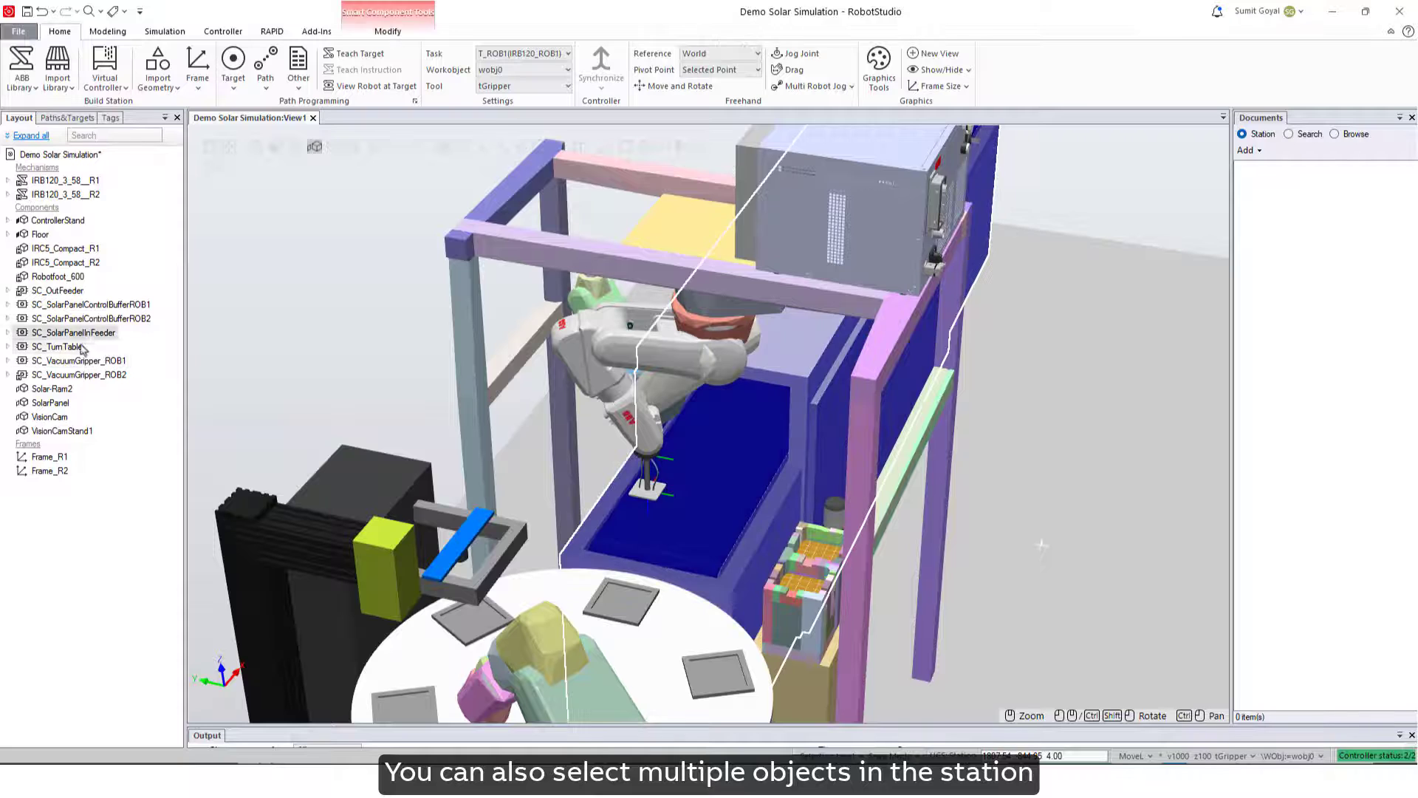
left_click(74, 347, "ctrl")
right_click(80, 336)
mouse_move(170, 561)
left_click(215, 563)
Step: Apply a previewed 64-hull custom collision geometry to both components and inspect the station
right_click(66, 336)
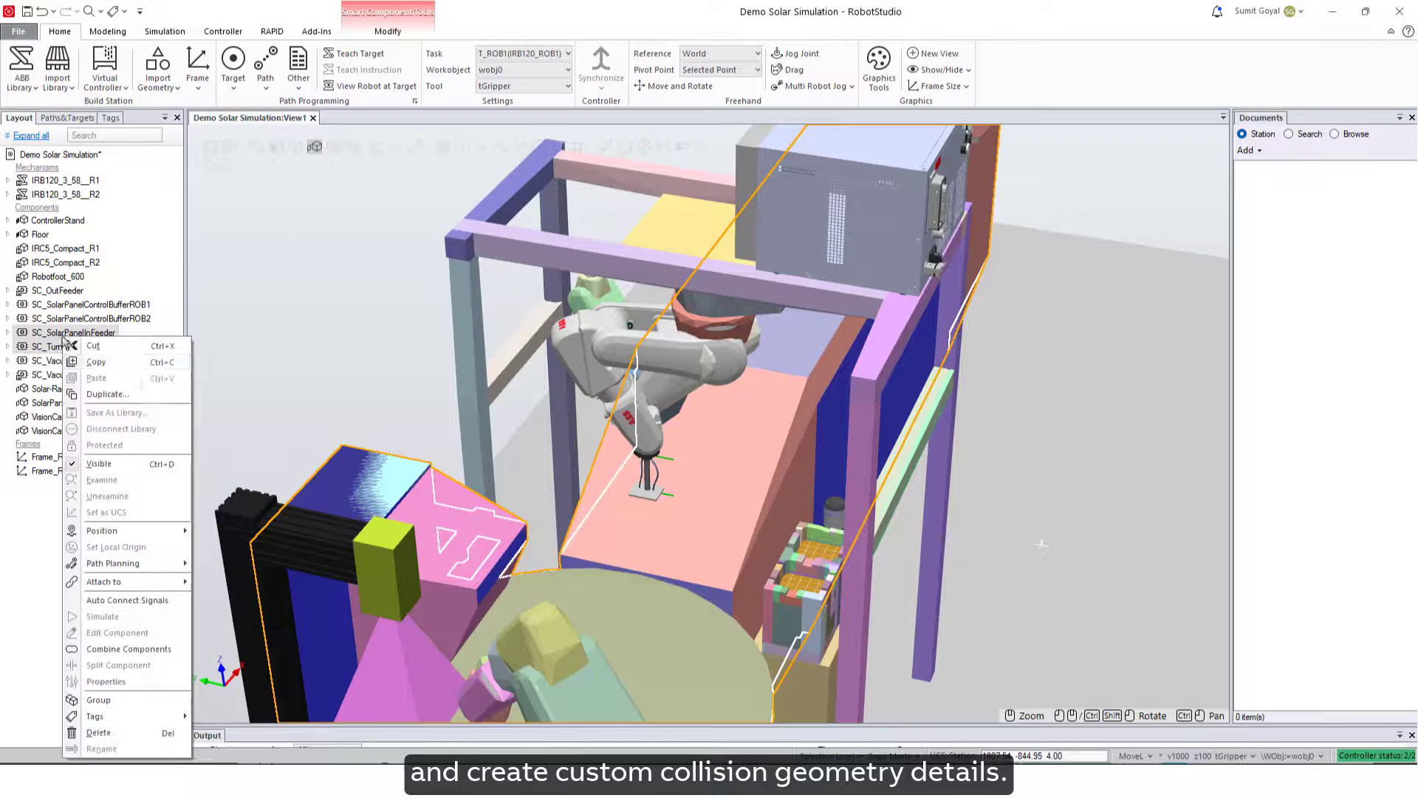
mouse_move(358, 581)
left_click(423, 631)
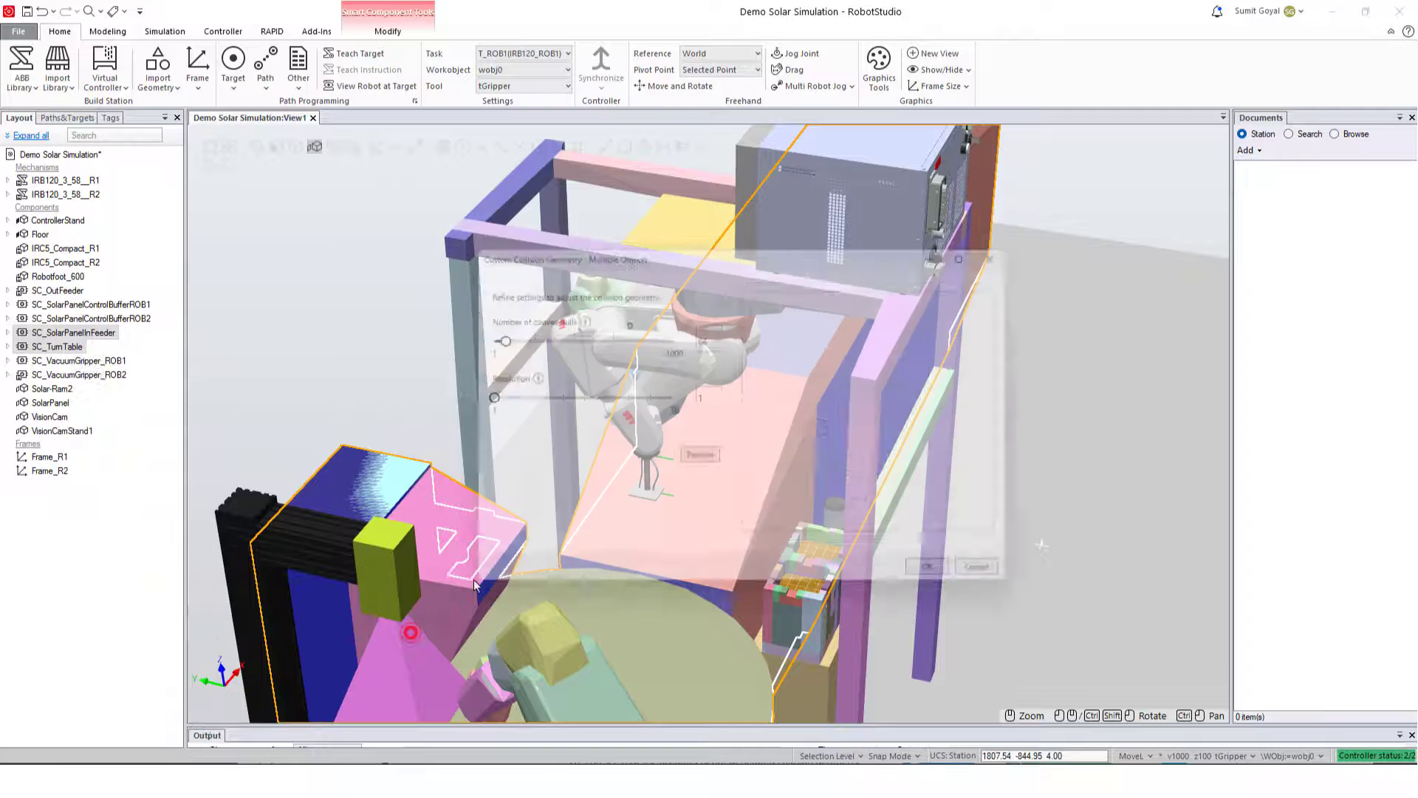
left_click(708, 462)
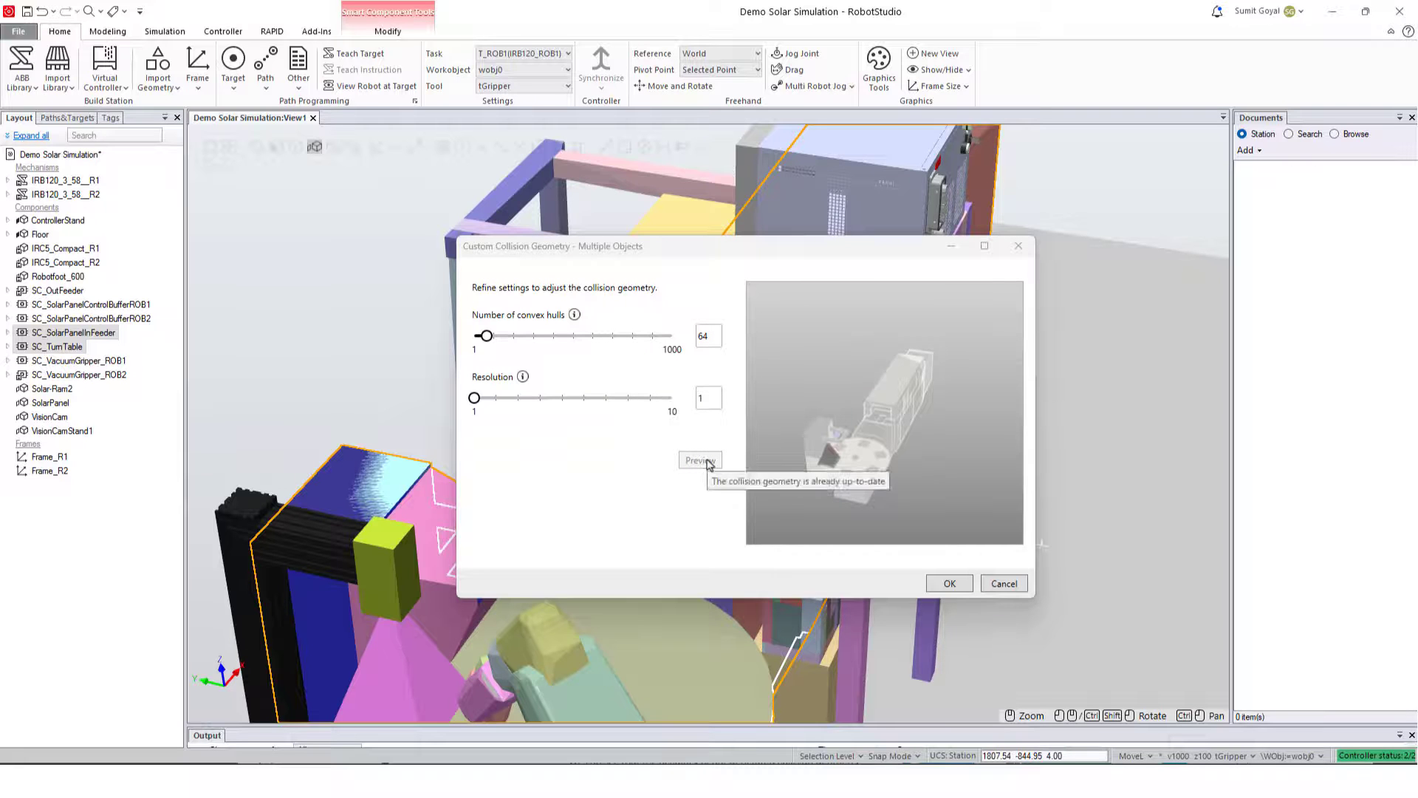
left_click(948, 583)
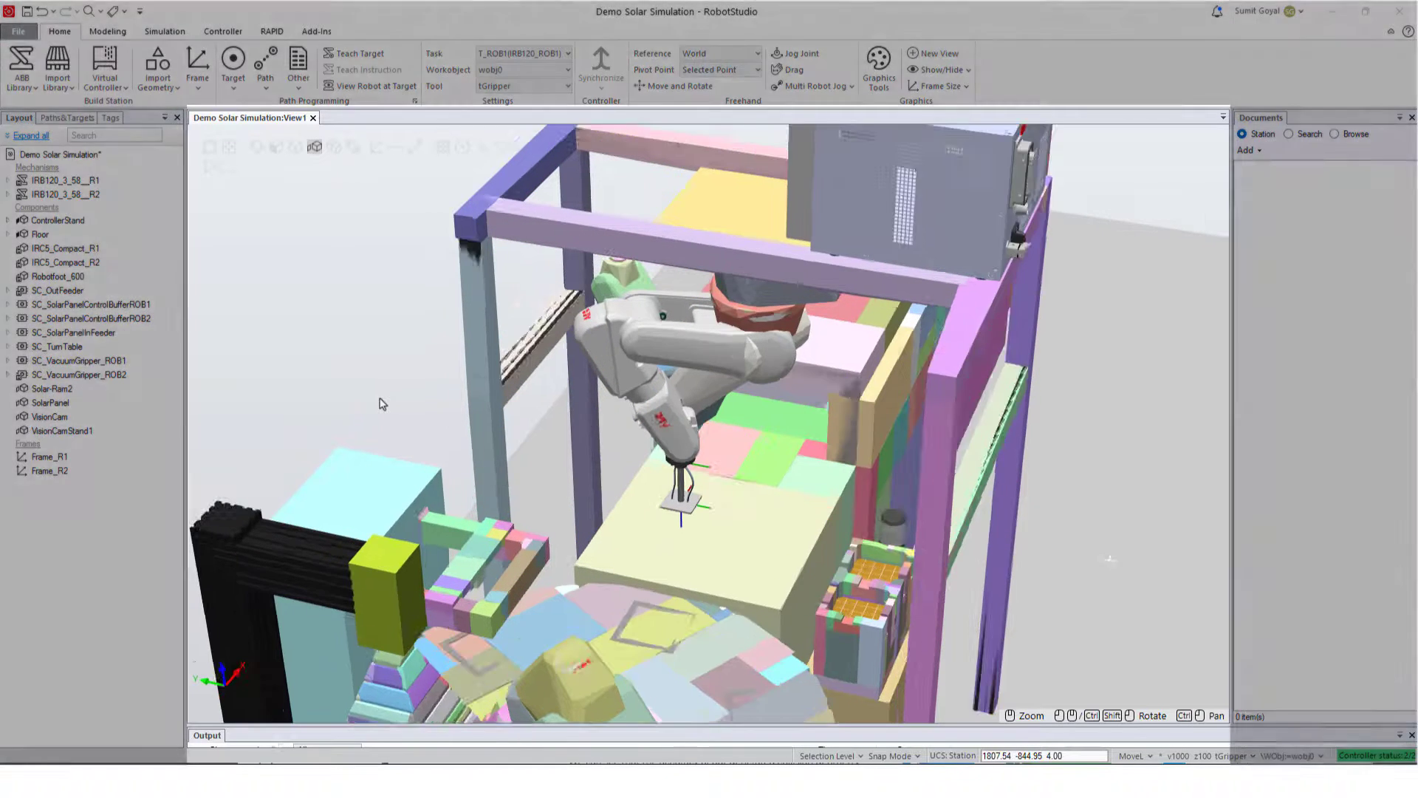
scroll(379, 403, "up", 3)
scroll(379, 403, "down", 5)
left_click_drag(379, 405, 320, 385, "ctrl+shift")
left_click_drag(379, 341, 418, 307, "ctrl")
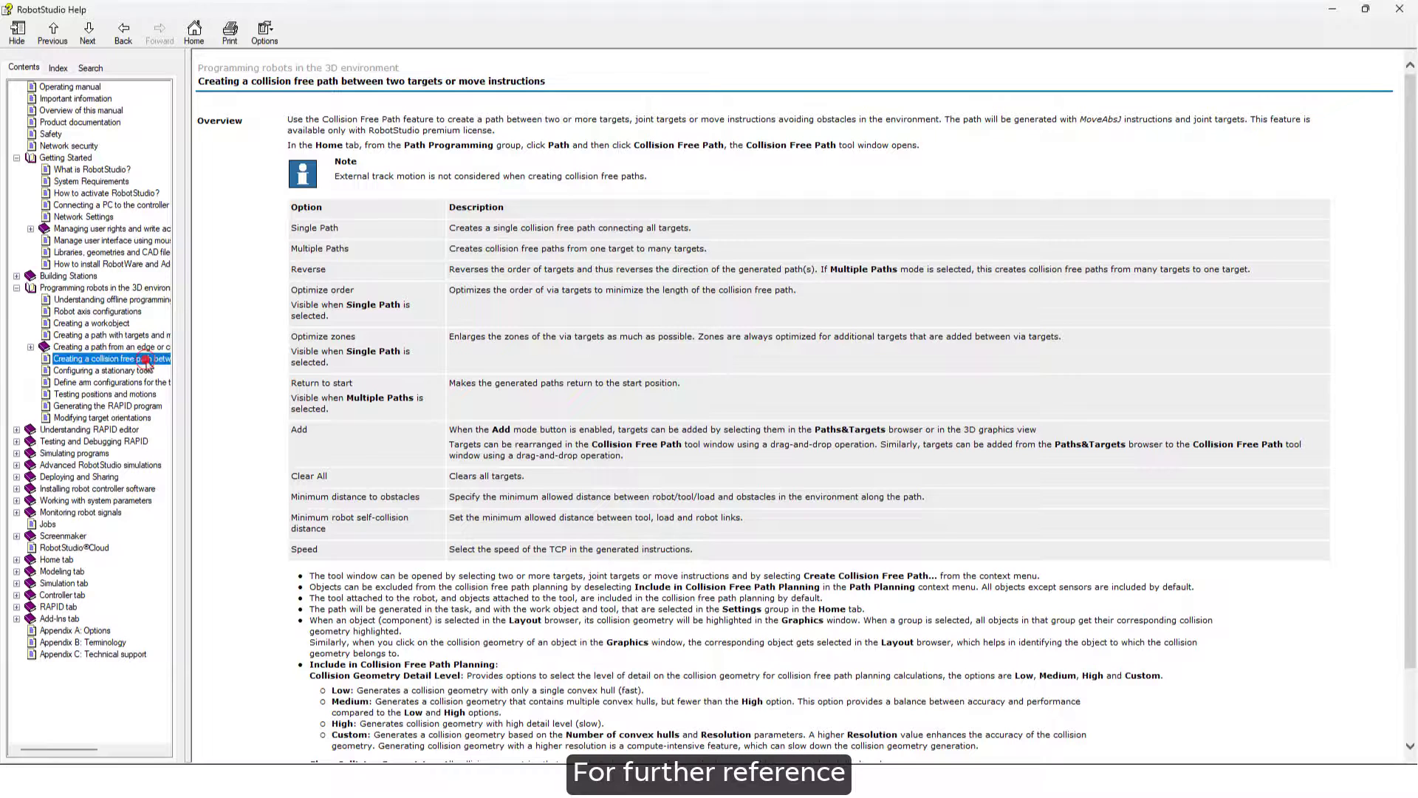
Step: Scroll down the Help page on creating a collision free path between two targets
scroll(678, 248, "down", 3)
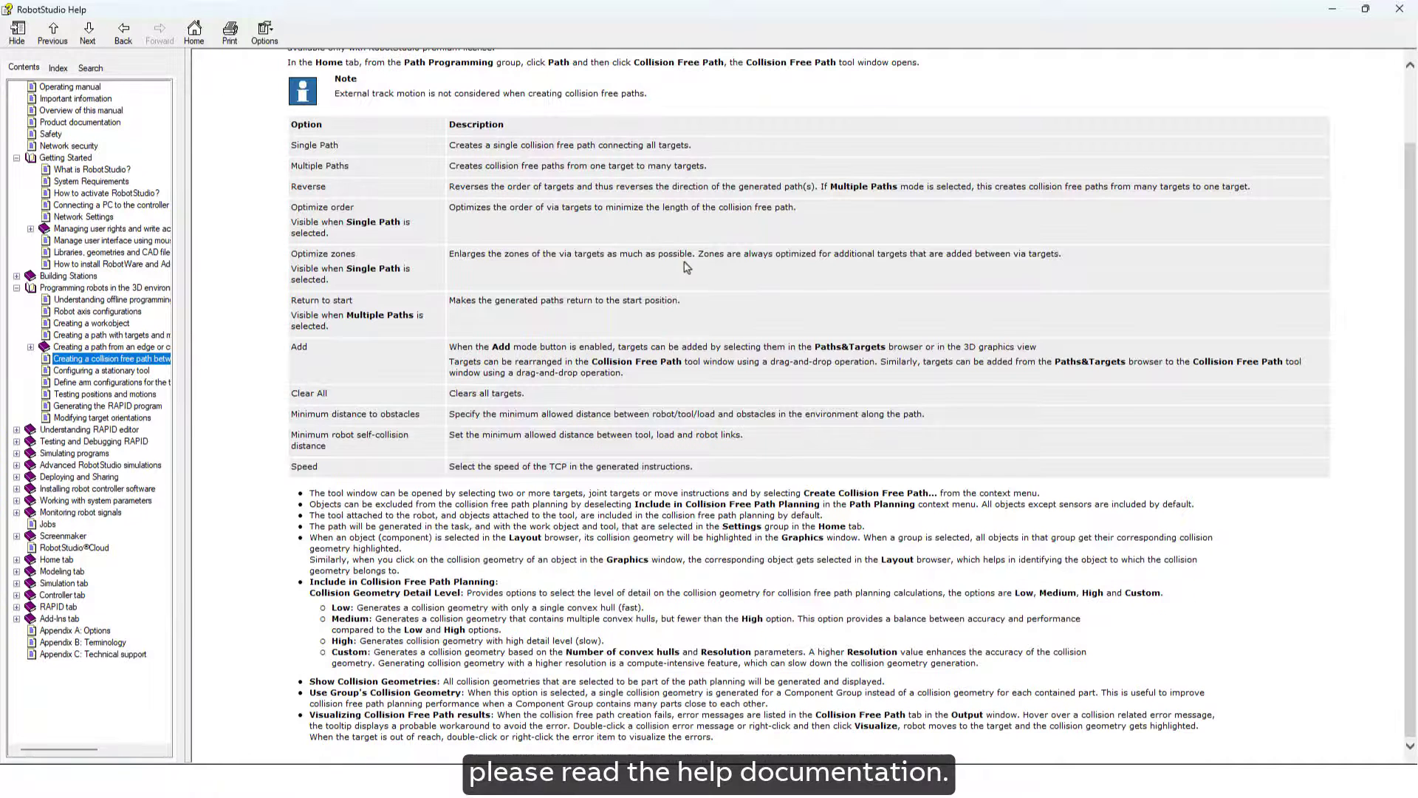